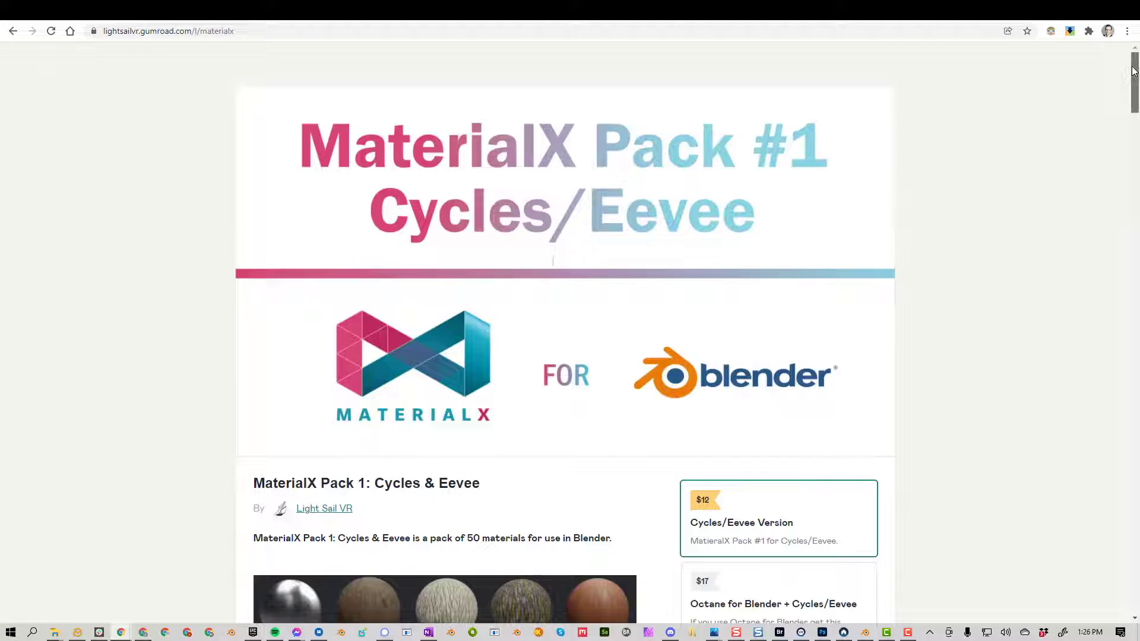
- Look through the Gumroad product pages for MaterialX Pack #1 and LS HDRI Pack 1
{"action": "left_click_drag", "start_coordinate": [1132, 70], "coordinate": [1132, 102]}
{"action": "left_click", "coordinate": [804, 354]}
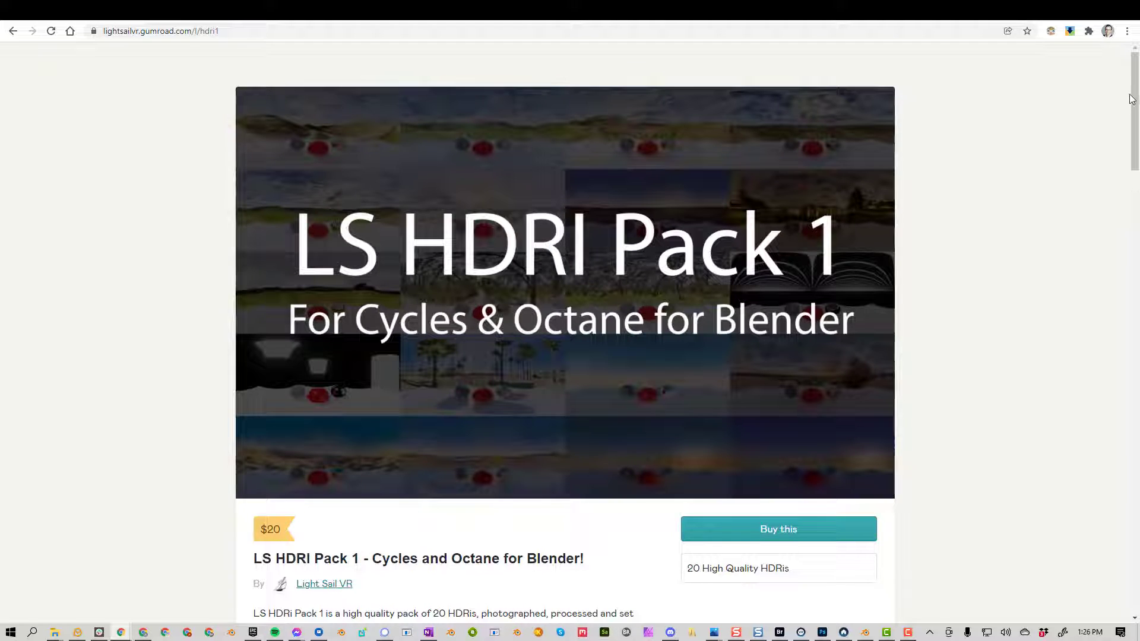
{"action": "left_click_drag", "start_coordinate": [1133, 112], "coordinate": [1136, 269]}
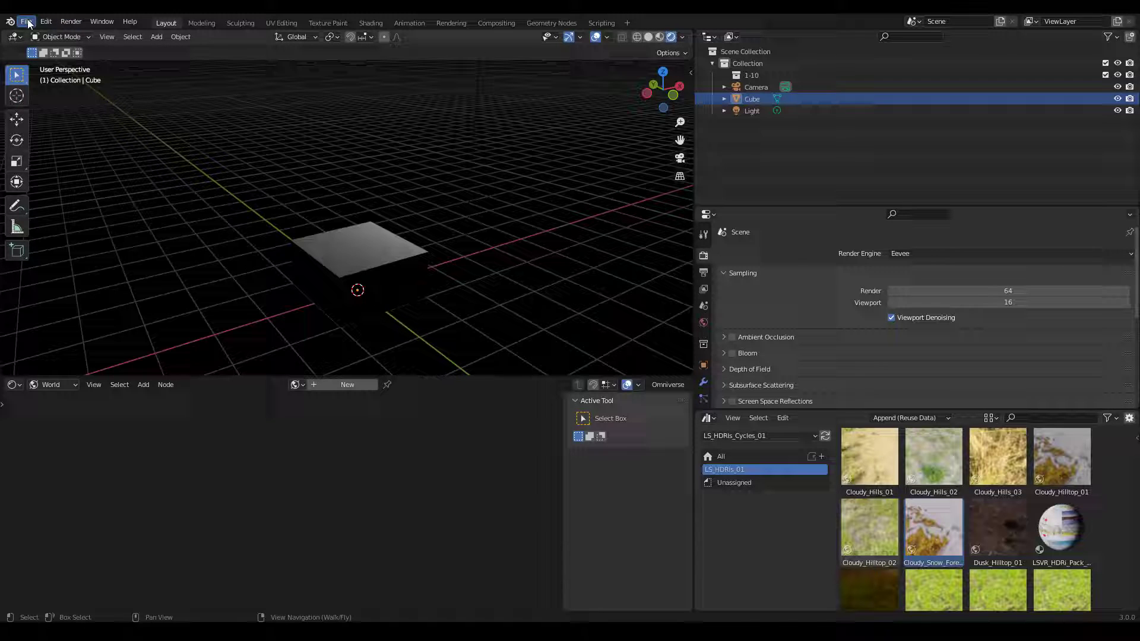
- Start appending from MaterialX.blend in Blender and browse the materials stored in the file
{"action": "left_click", "coordinate": [27, 23]}
{"action": "left_click", "coordinate": [56, 154]}
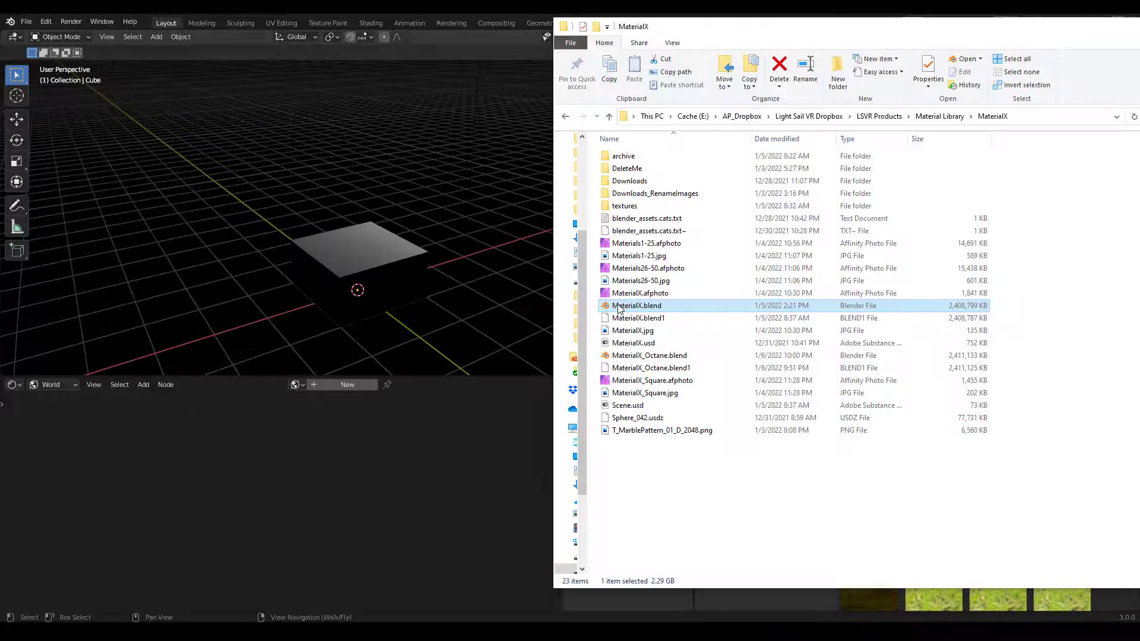
{"action": "left_click_drag", "start_coordinate": [636, 305], "coordinate": [371, 233]}
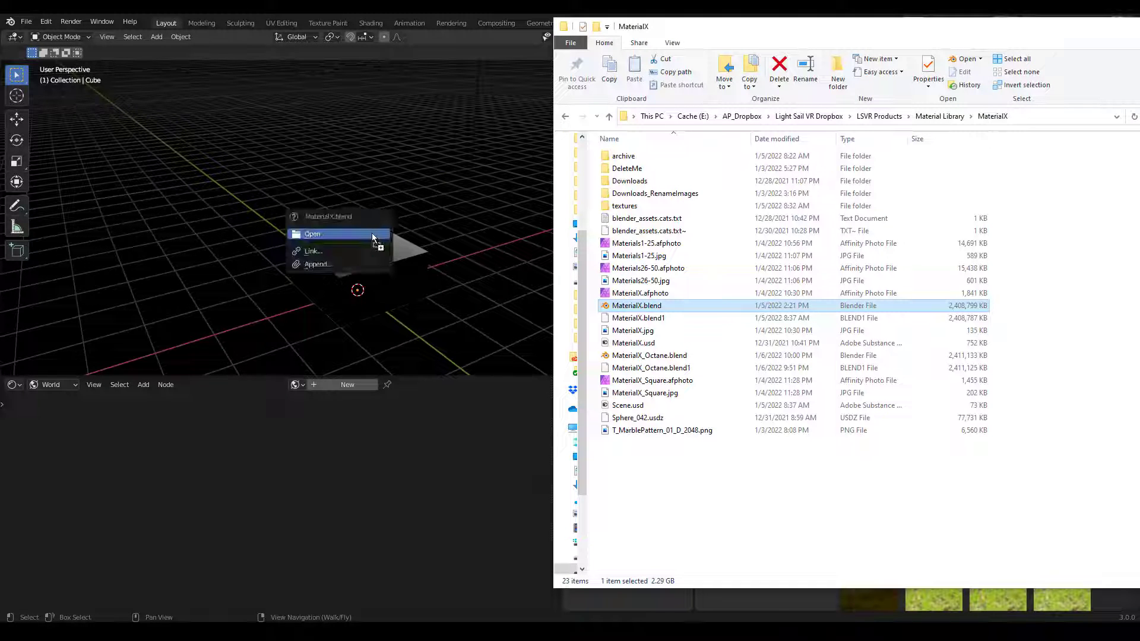
{"action": "left_click", "coordinate": [315, 265]}
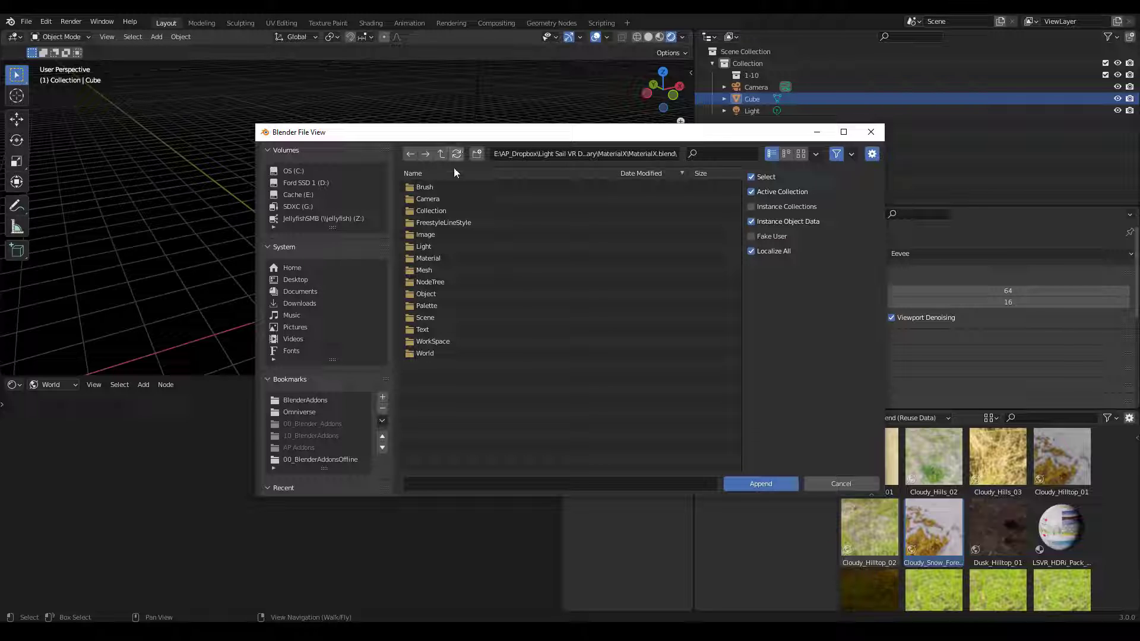
{"action": "left_click", "coordinate": [430, 259]}
{"action": "scroll", "coordinate": [430, 326], "scroll_direction": "down", "scroll_amount": 6}
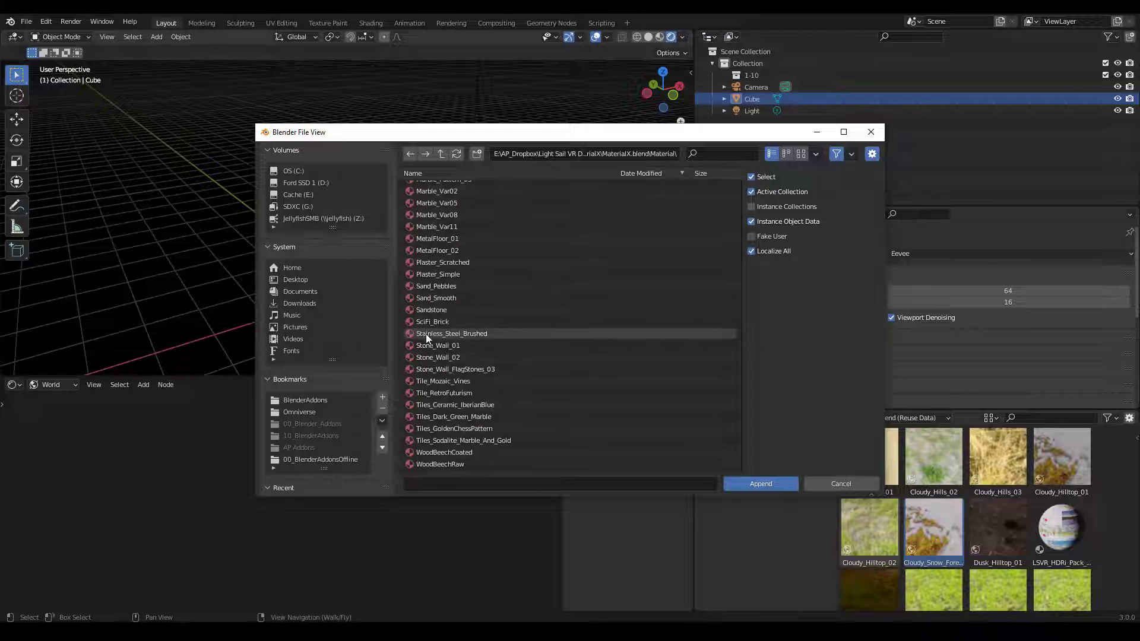
- Append the materials from Aluminium_Brushed_4k through Brick_Irregular, plus Mahogany Varnished and SciFi_Brick
{"action": "key", "text": "a"}
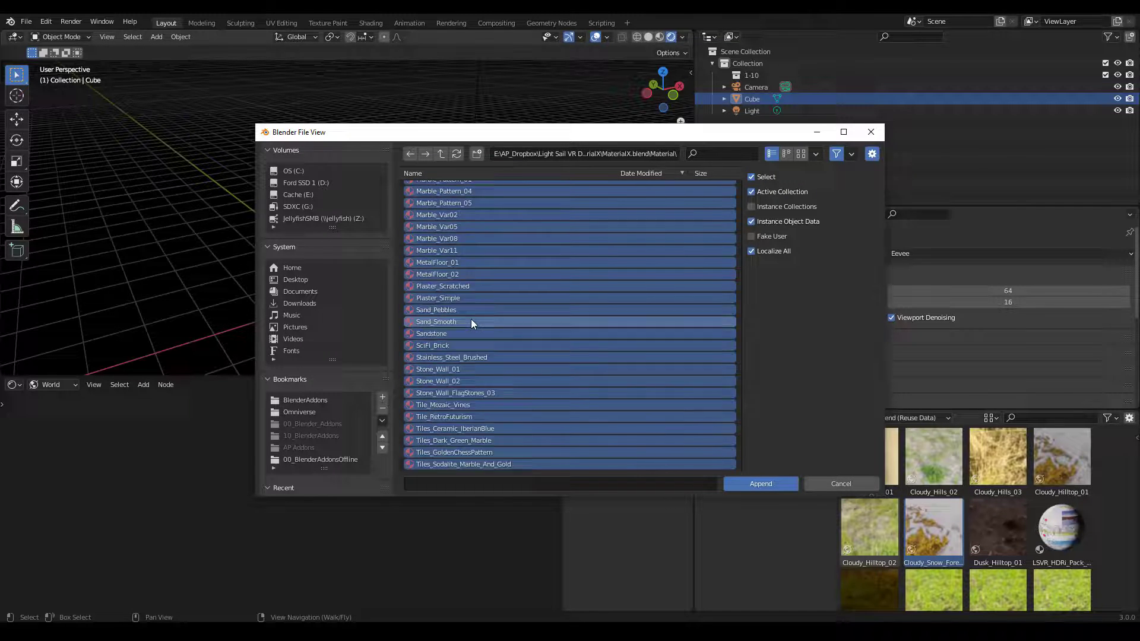
{"action": "key", "text": "Down"}
{"action": "left_click", "coordinate": [449, 258], "text": "shift"}
{"action": "left_click", "coordinate": [456, 424], "text": "ctrl"}
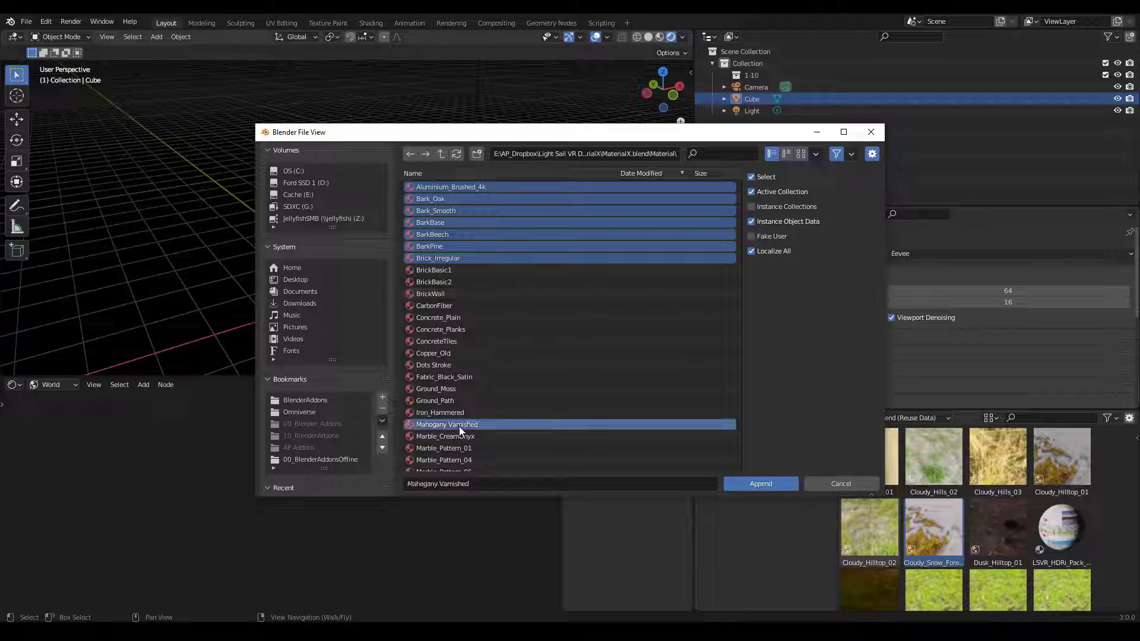
{"action": "scroll", "coordinate": [461, 450], "scroll_direction": "down", "scroll_amount": 5}
{"action": "left_click", "coordinate": [461, 448], "text": "ctrl"}
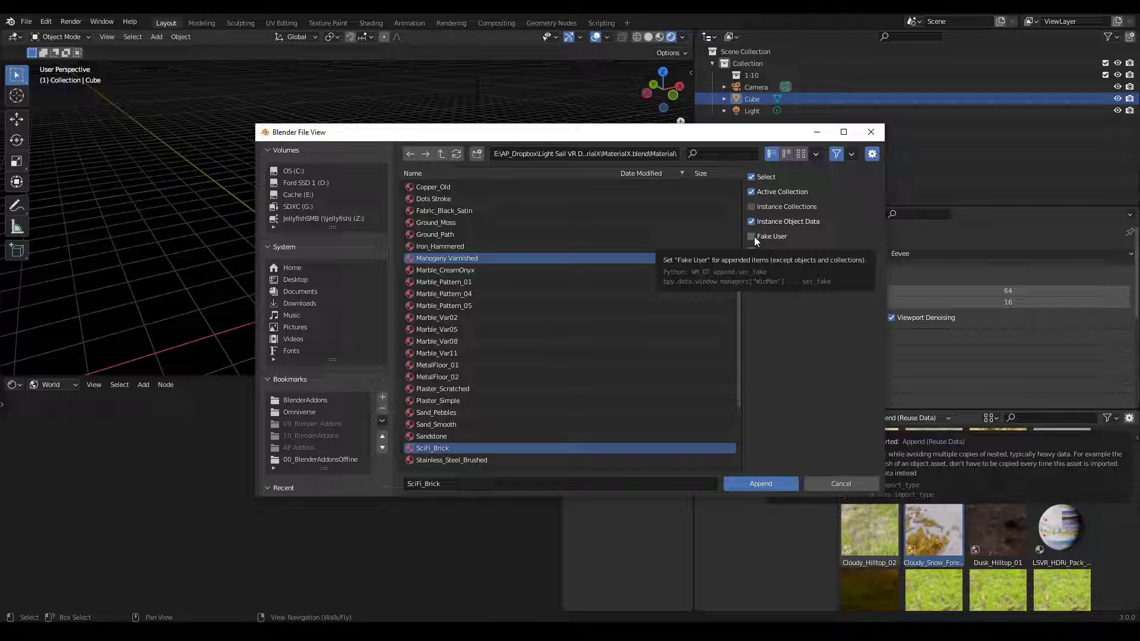
{"action": "left_click", "coordinate": [761, 481]}
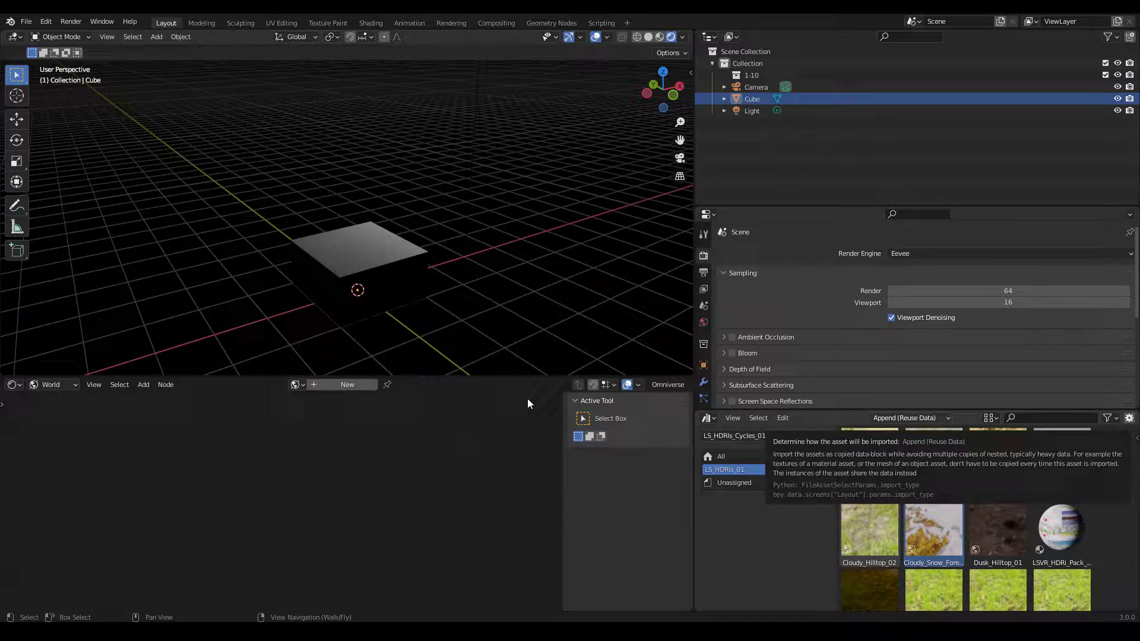
- Assign the appended SciFi_Brick material to the cube
{"action": "left_click", "coordinate": [303, 385]}
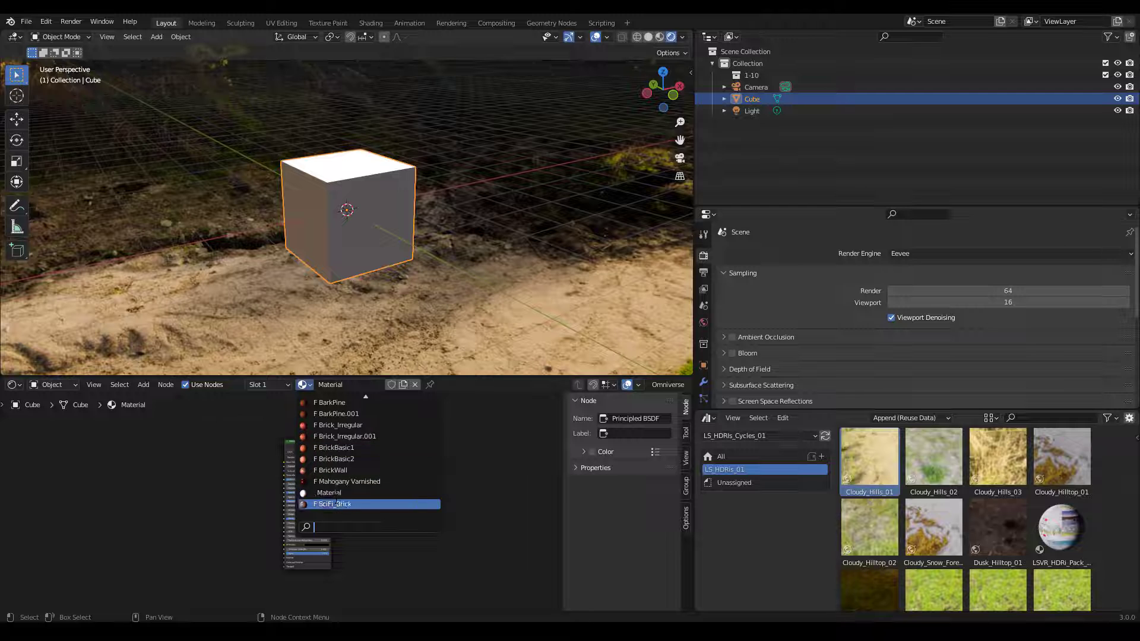
{"action": "left_click", "coordinate": [336, 504]}
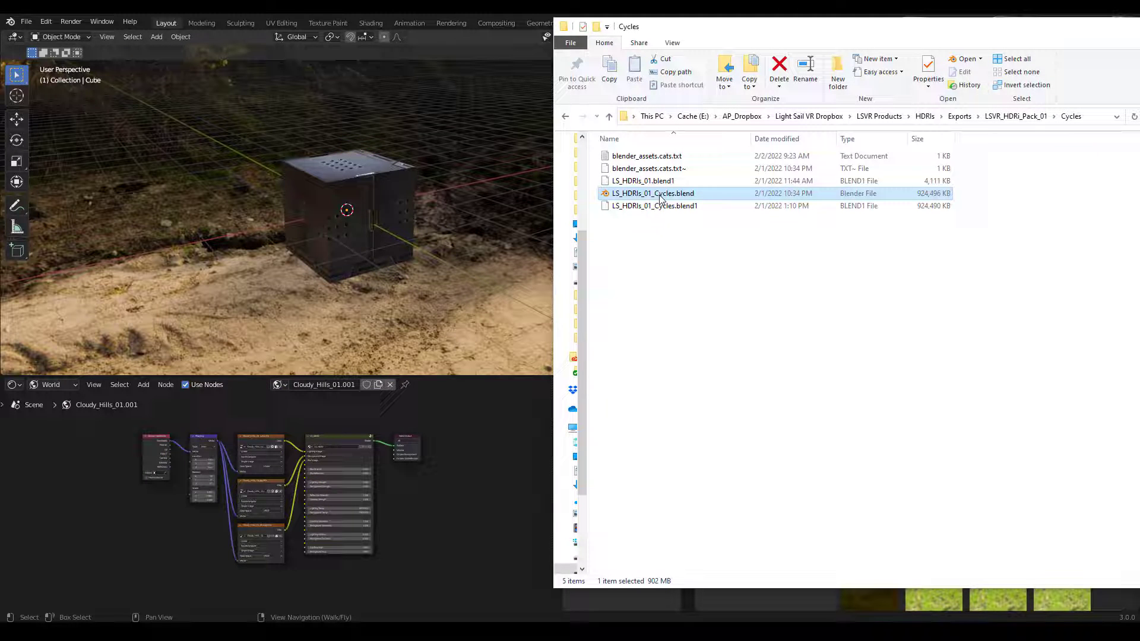
- Append the Sunset_CitySkyline_01 world from LS_HDRIs_01_Cycles.blend and assign it as the scene's world
{"action": "left_click_drag", "start_coordinate": [357, 191], "coordinate": [356, 187]}
{"action": "left_click", "coordinate": [356, 188]}
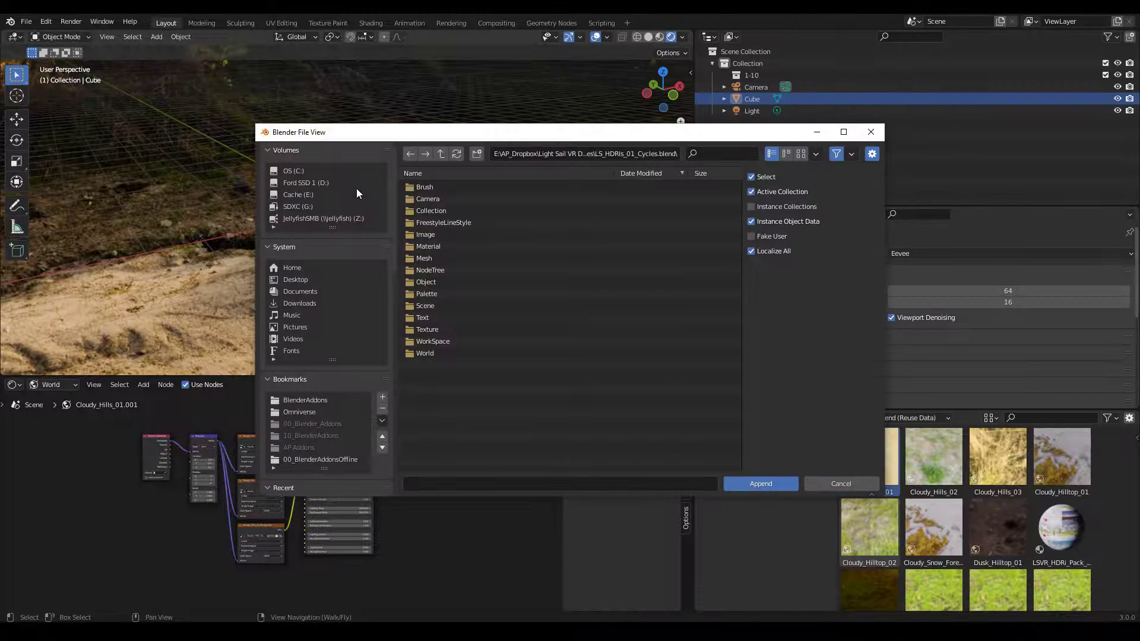
{"action": "double_click", "coordinate": [429, 351]}
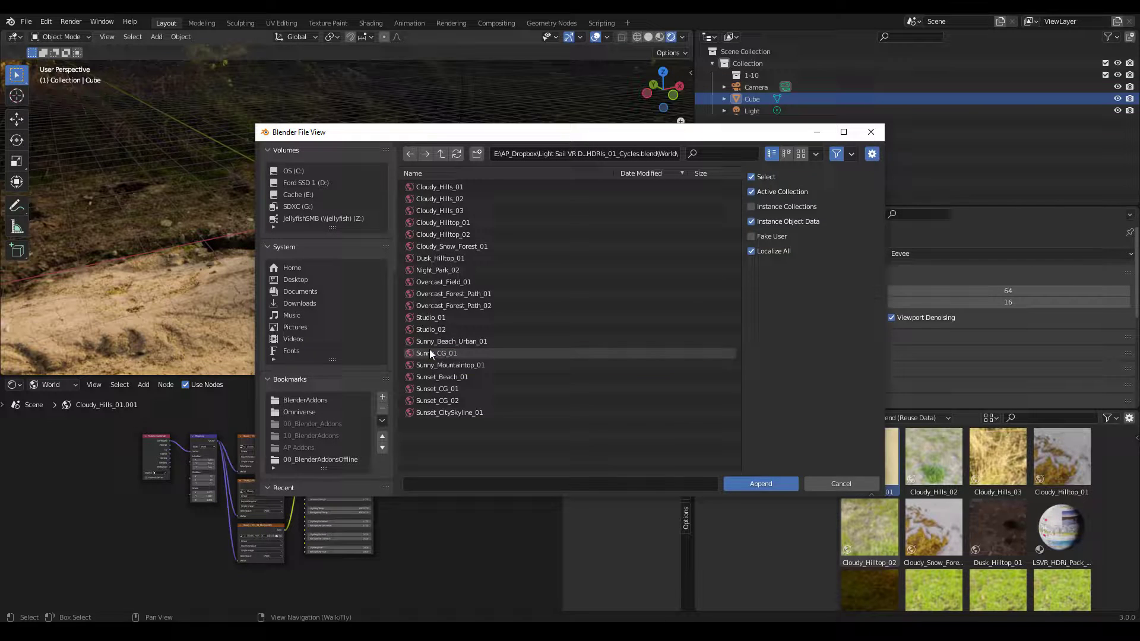
{"action": "left_click", "coordinate": [511, 412]}
{"action": "key", "text": "a"}
{"action": "left_click", "coordinate": [483, 430]}
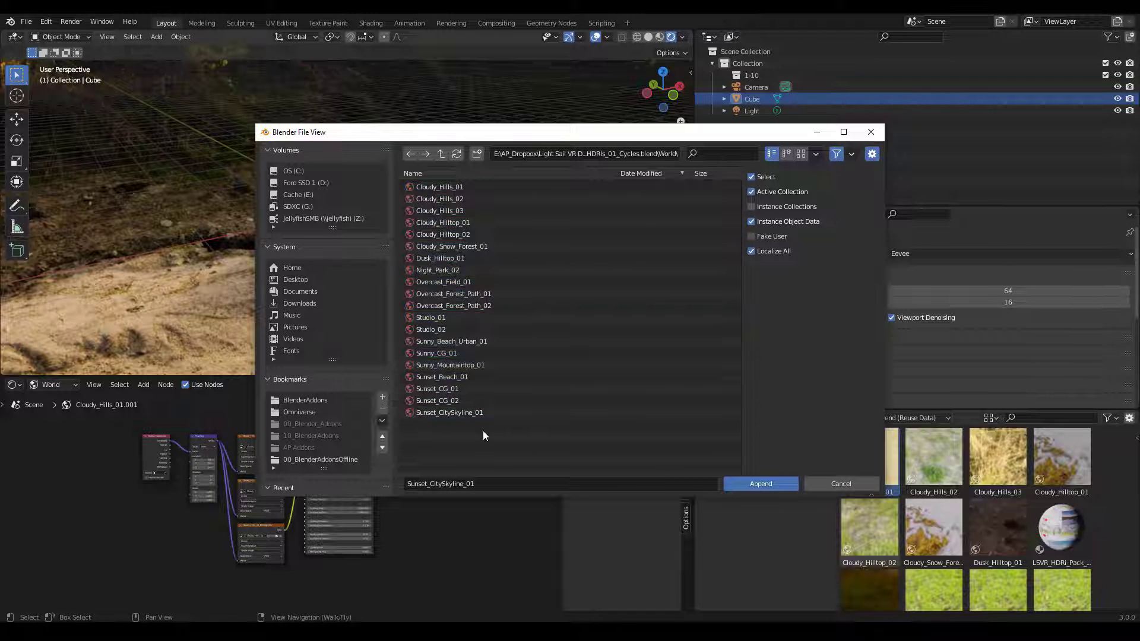
{"action": "left_click", "coordinate": [454, 412]}
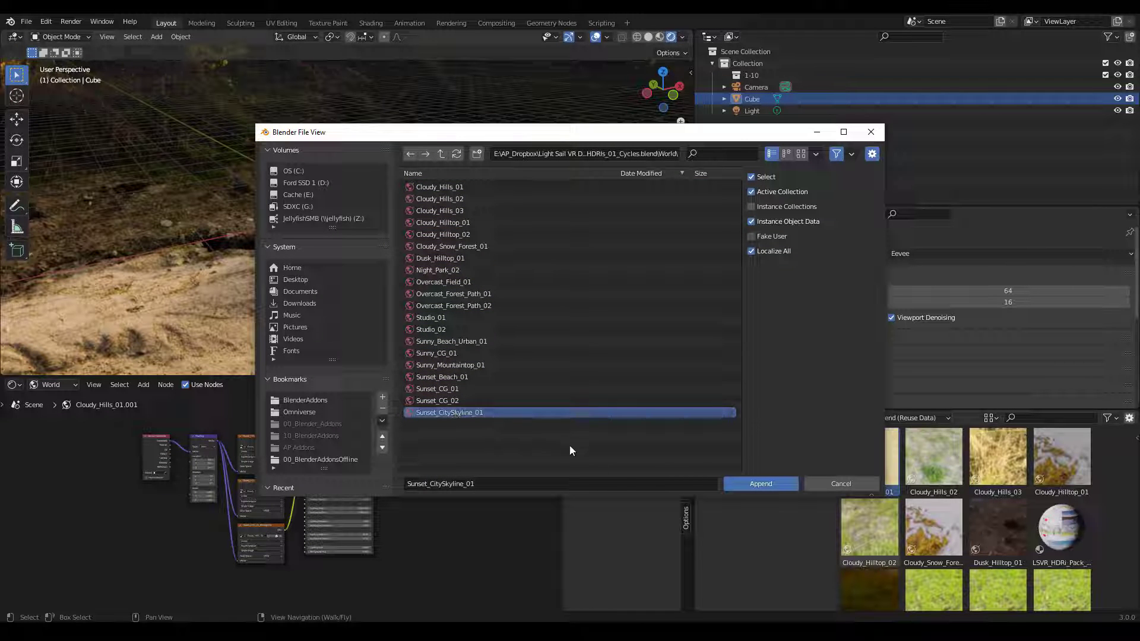
{"action": "left_click", "coordinate": [754, 479]}
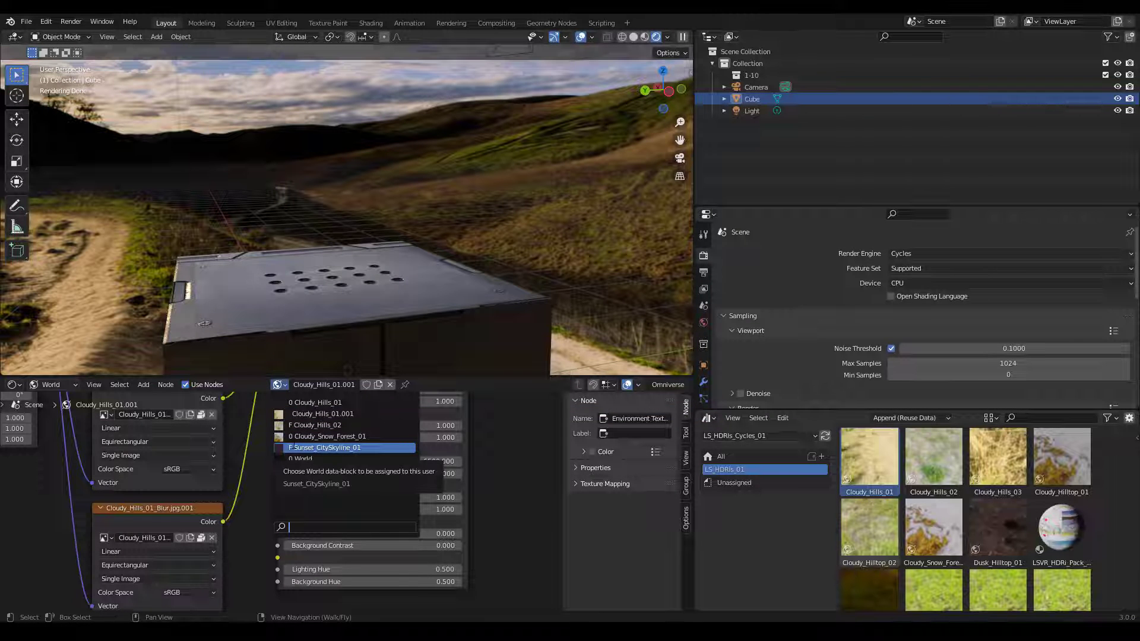
{"action": "left_click", "coordinate": [324, 448]}
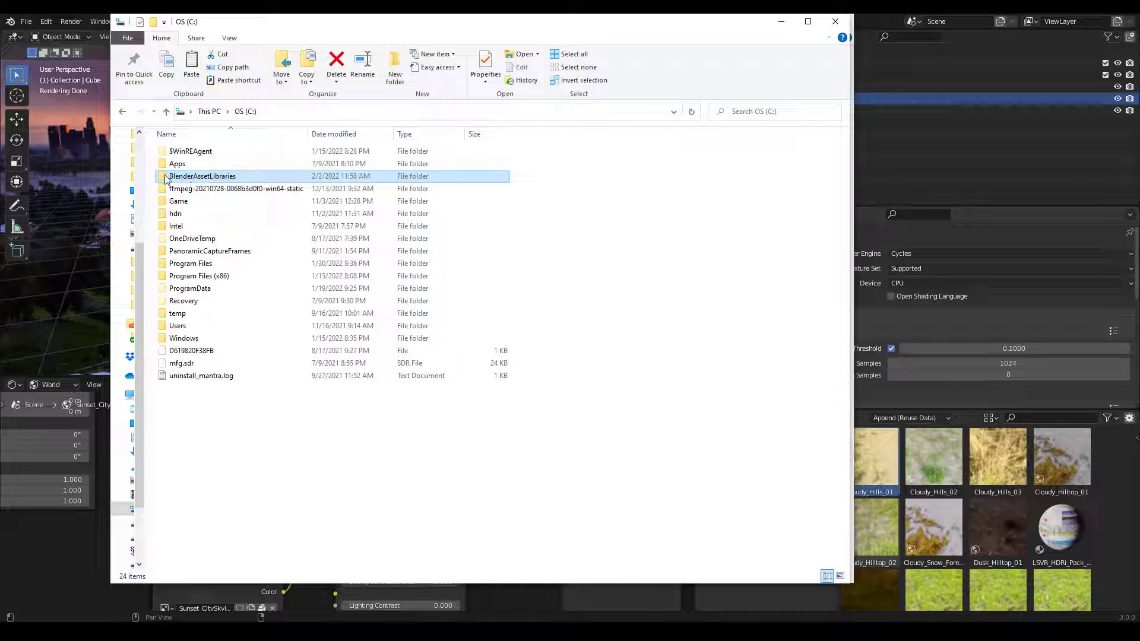
- View the library files in the BlenderAssetLibraries folder on the C: drive and return to Blender
{"action": "double_click", "coordinate": [200, 182]}
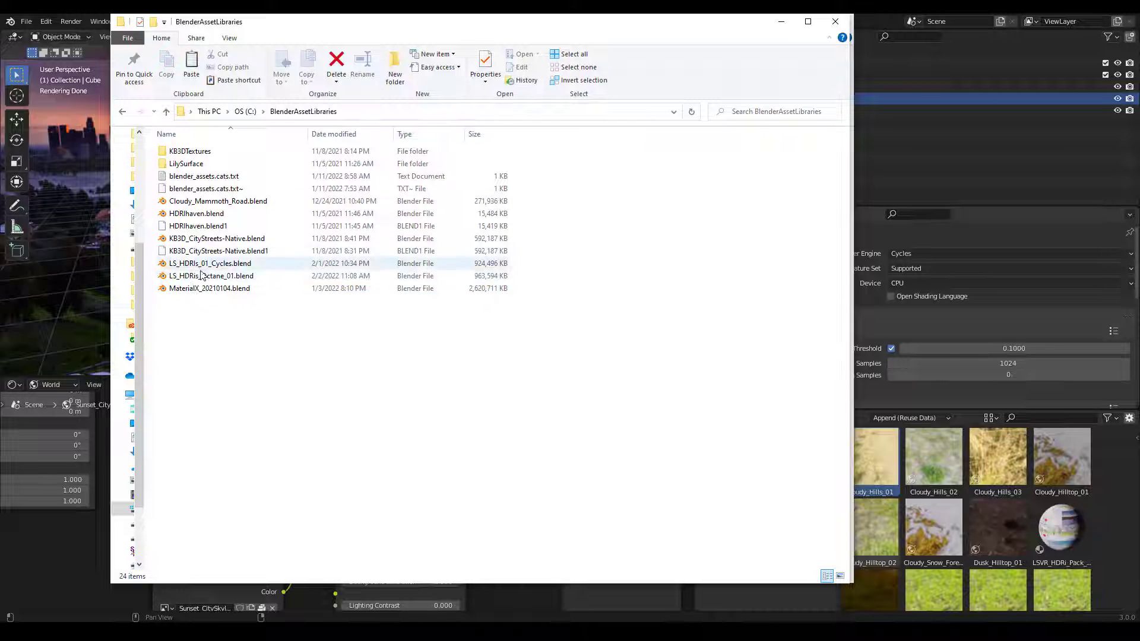
{"action": "left_click", "coordinate": [46, 21]}
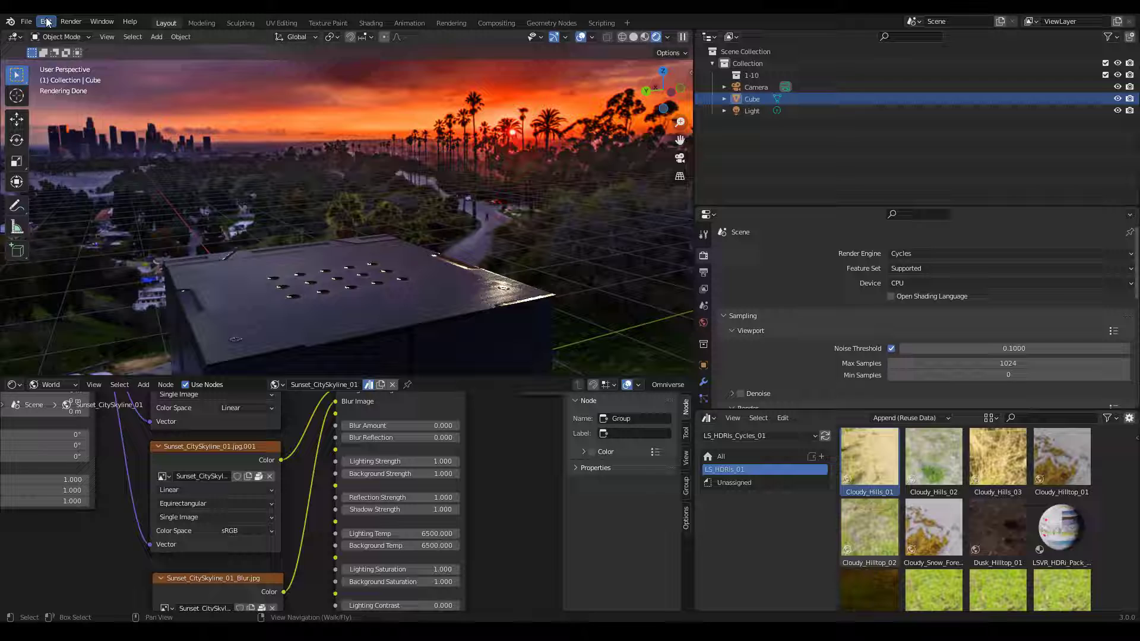
- Open the File Paths preferences and collapse the Data, Render, Applications and Development sections above Asset Libraries
{"action": "left_click", "coordinate": [46, 21]}
{"action": "left_click", "coordinate": [60, 203]}
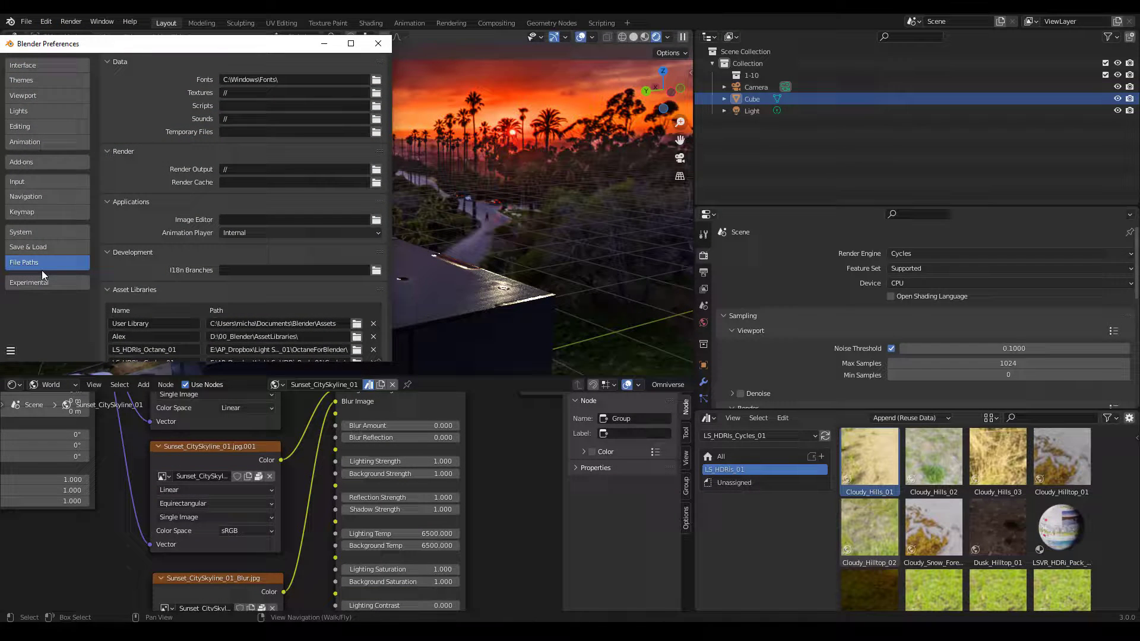
{"action": "left_click_drag", "start_coordinate": [113, 62], "coordinate": [115, 113]}
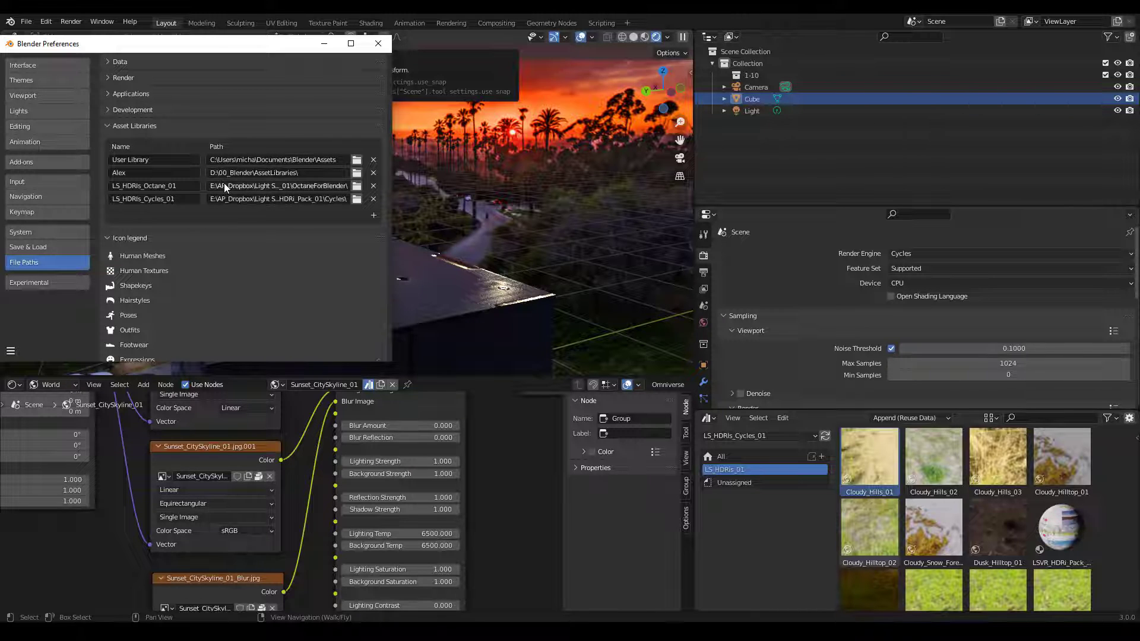
- Add the C:\BlenderAssetLibraries\ folder as an asset library named MainAssetLibrary and leave the preferences
{"action": "left_click", "coordinate": [374, 218]}
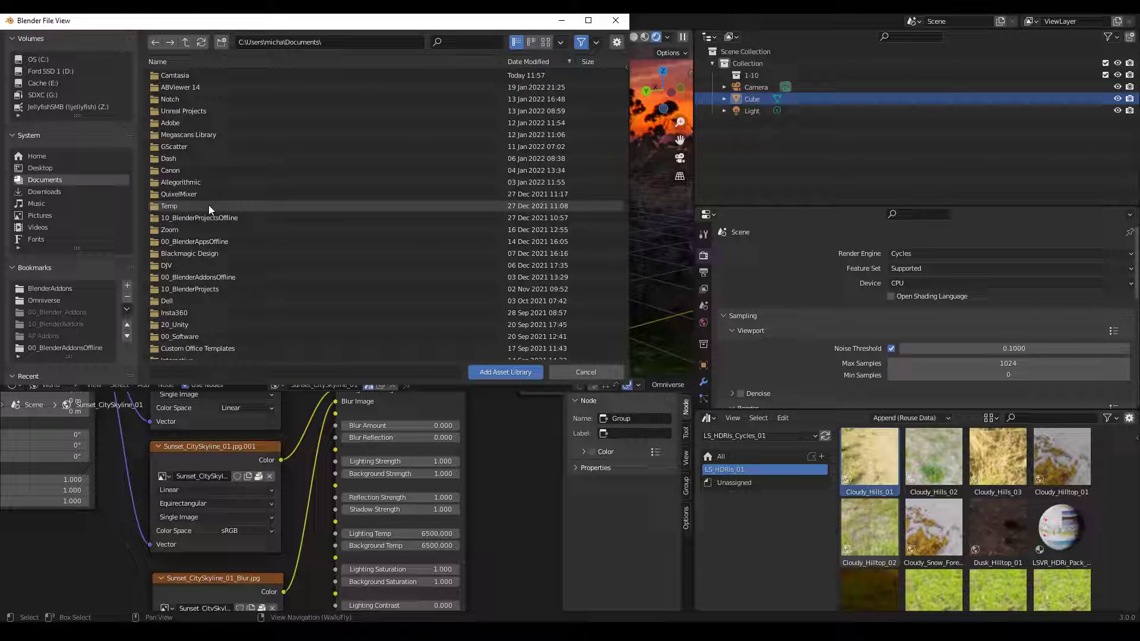
{"action": "left_click", "coordinate": [44, 59]}
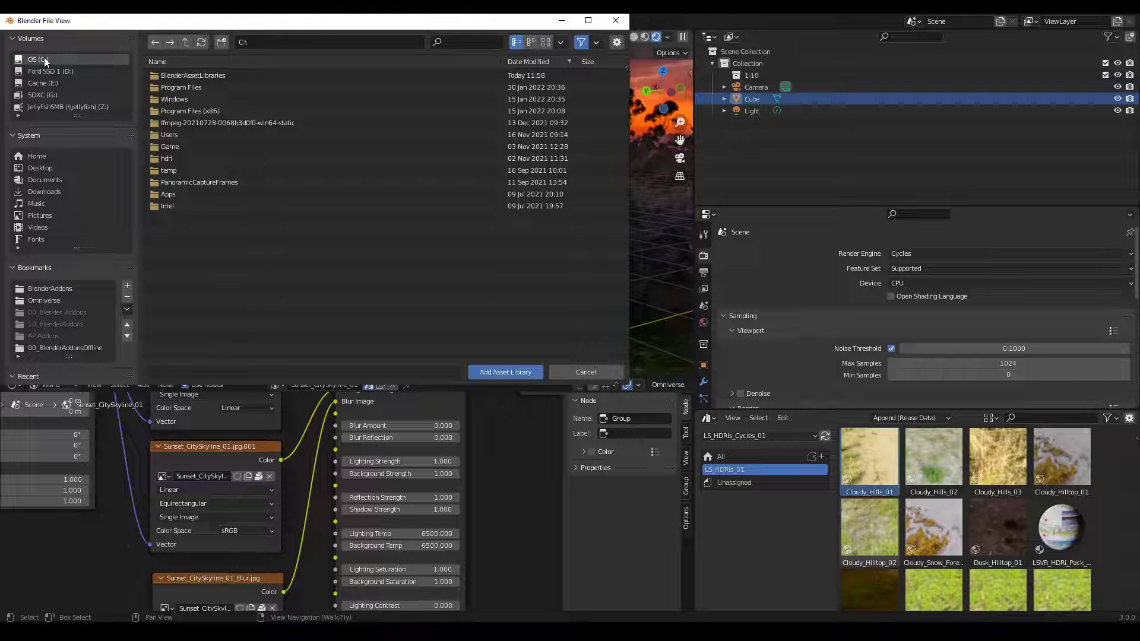
{"action": "double_click", "coordinate": [176, 76]}
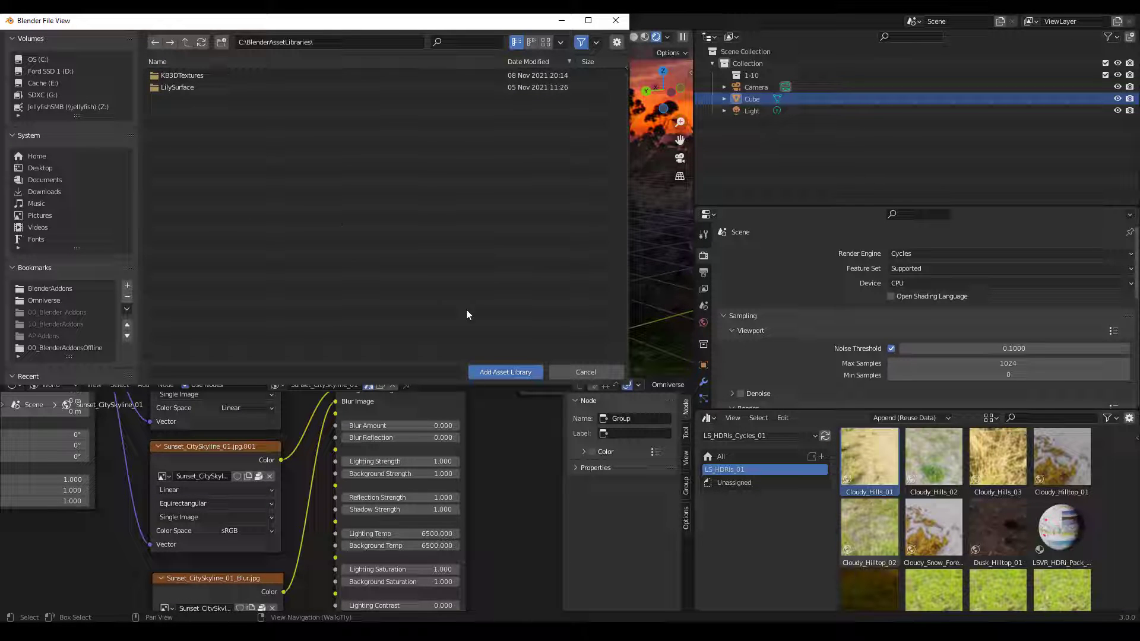
{"action": "left_click", "coordinate": [493, 371]}
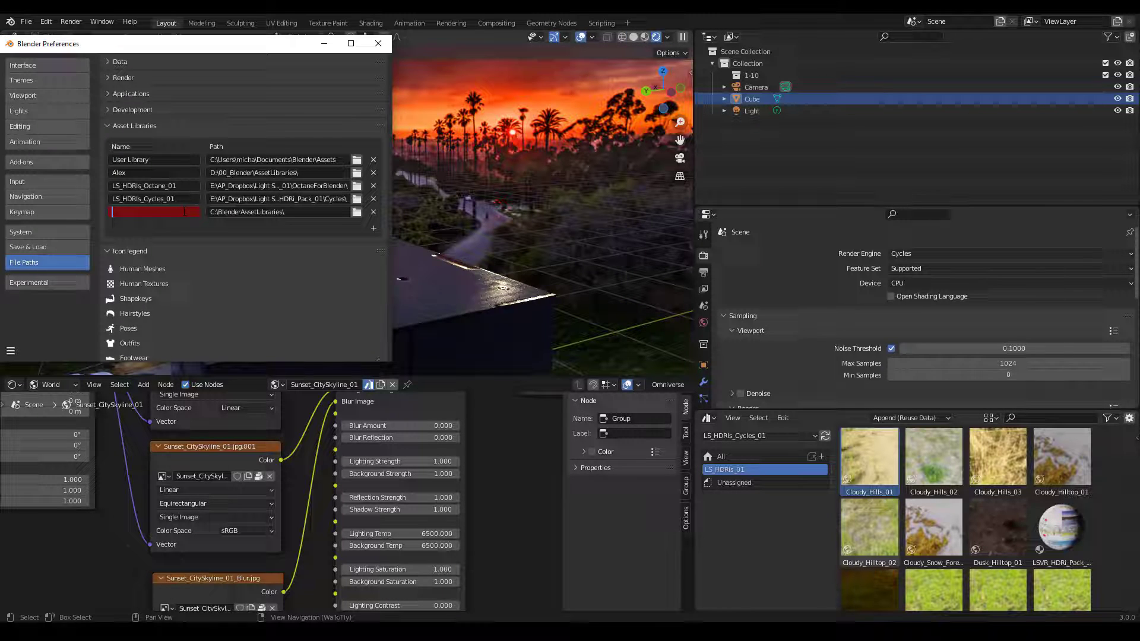
{"action": "type", "text": "Main"}
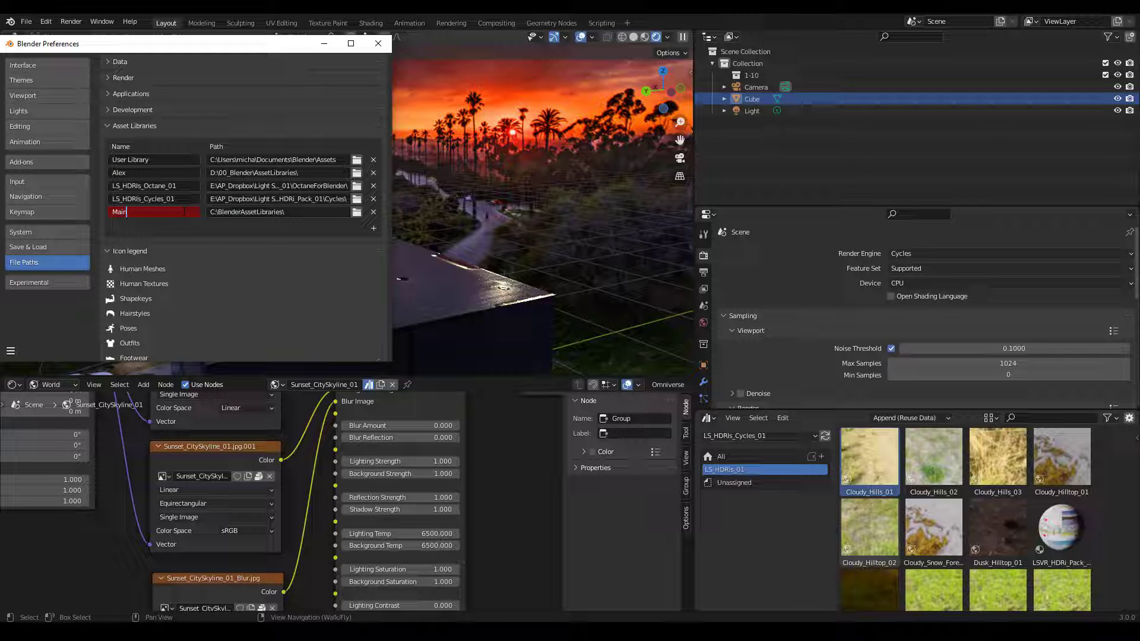
{"action": "type", "text": "AssetLibrary"}
{"action": "key", "text": "Return"}
{"action": "left_click", "coordinate": [732, 524]}
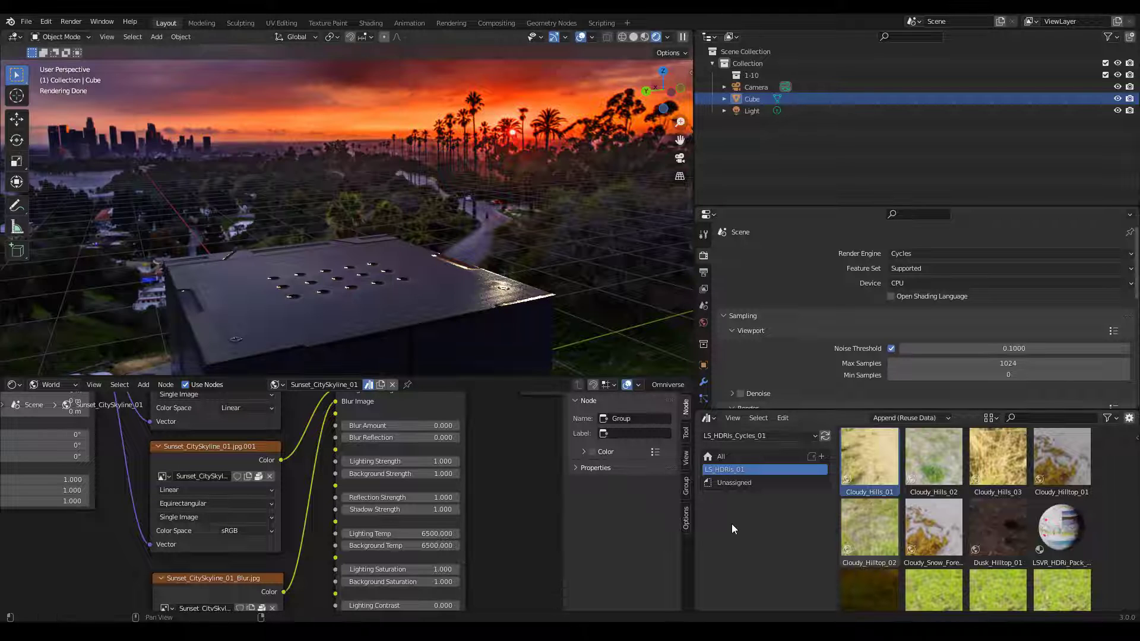
- Show the current file's assets in the Asset Browser
{"action": "left_click", "coordinate": [712, 420]}
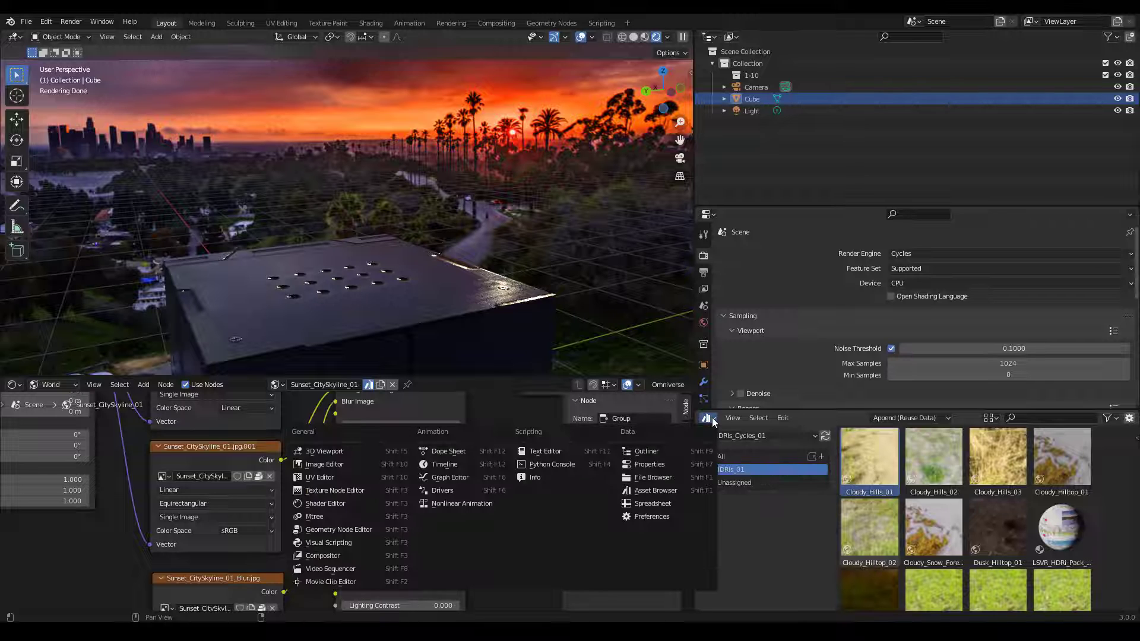
{"action": "left_click", "coordinate": [654, 491]}
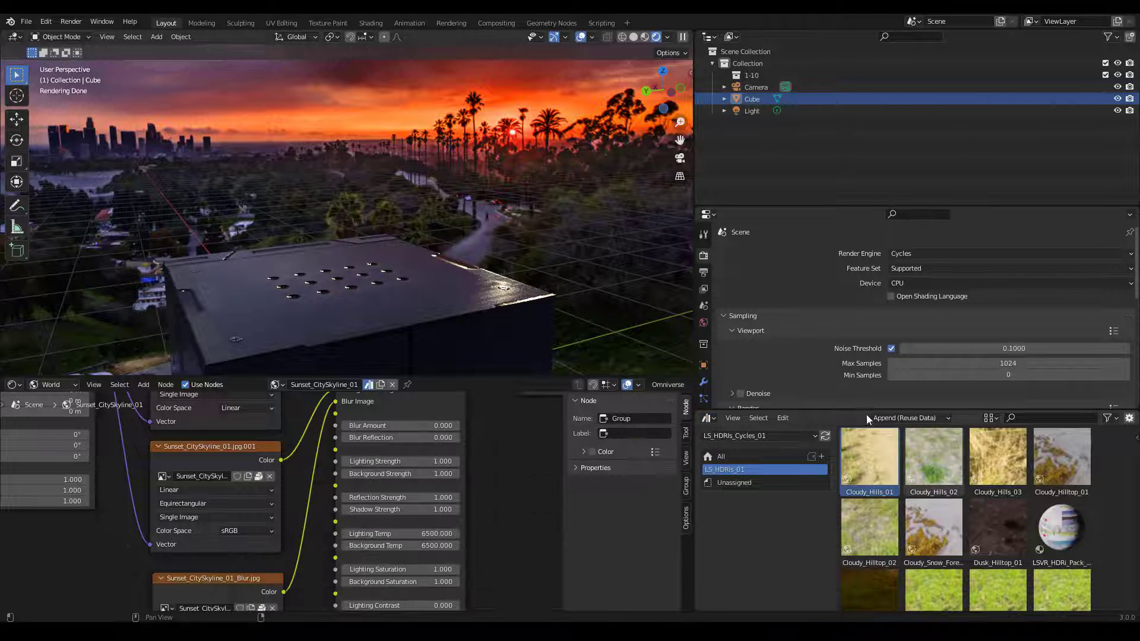
{"action": "left_click", "coordinate": [761, 437]}
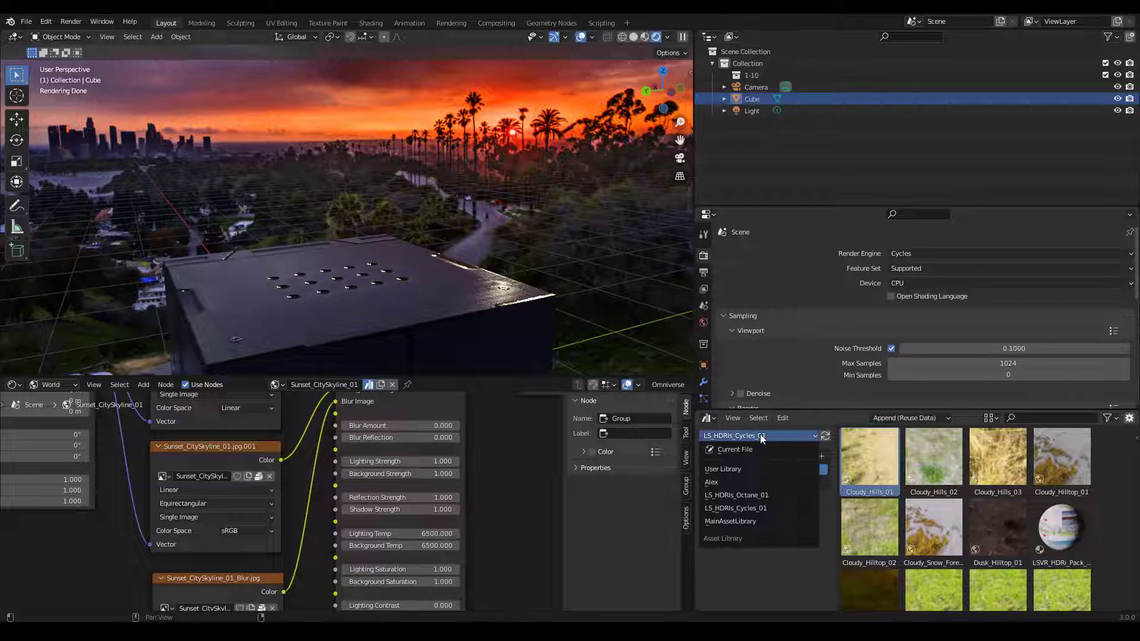
{"action": "left_click", "coordinate": [731, 450]}
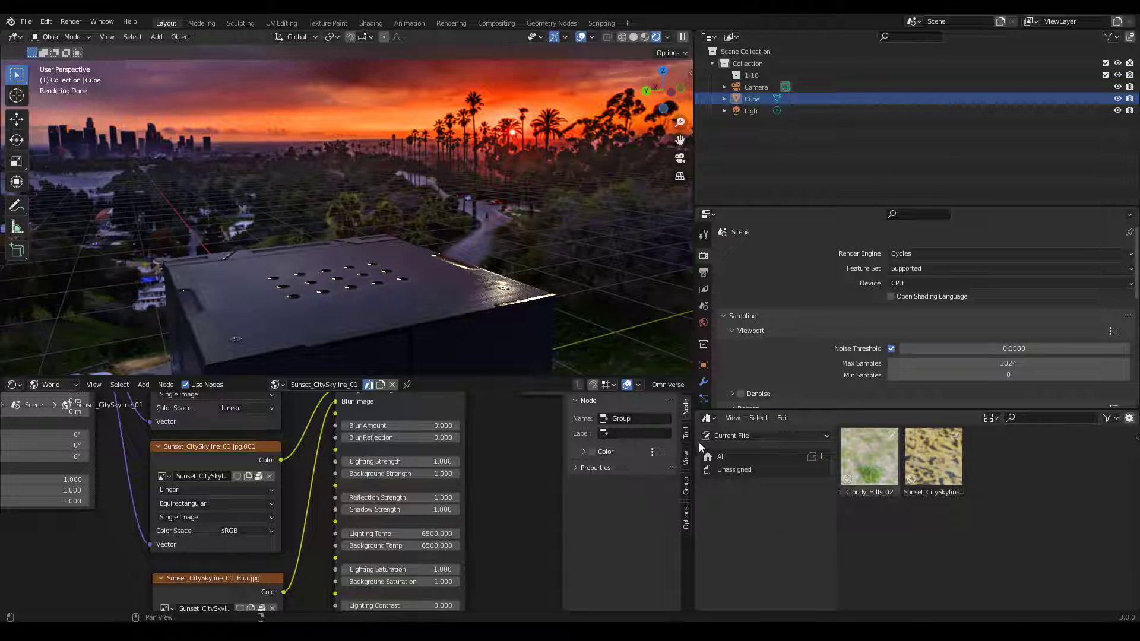
- Switch the Asset Browser to MainAssetLibrary and show its HDRIs catalog
{"action": "left_click", "coordinate": [726, 434]}
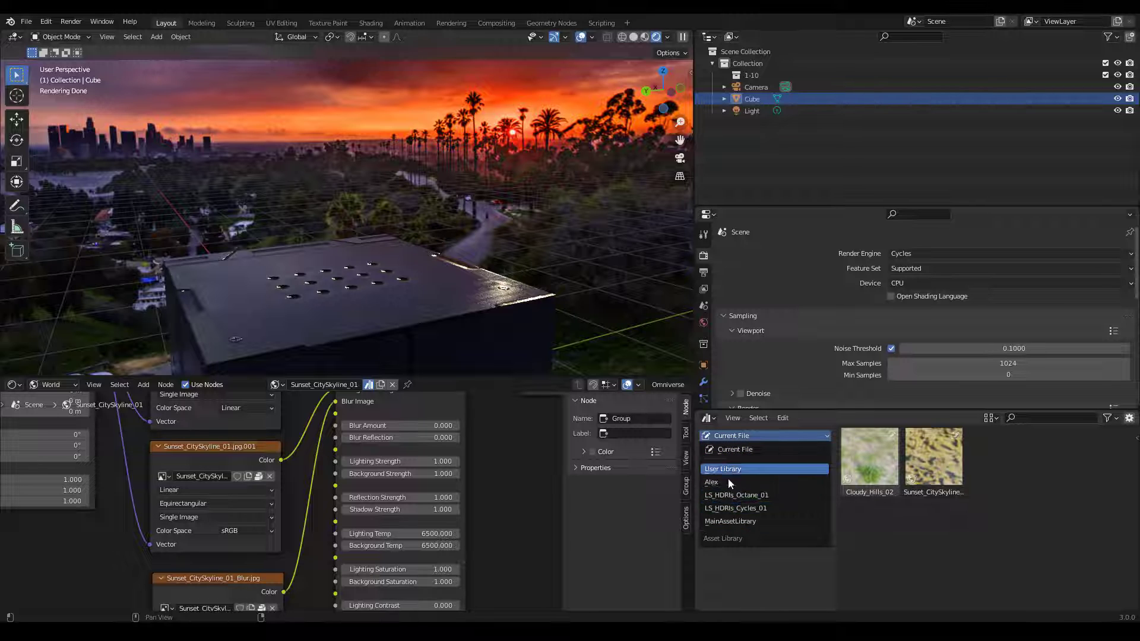
{"action": "left_click", "coordinate": [746, 523]}
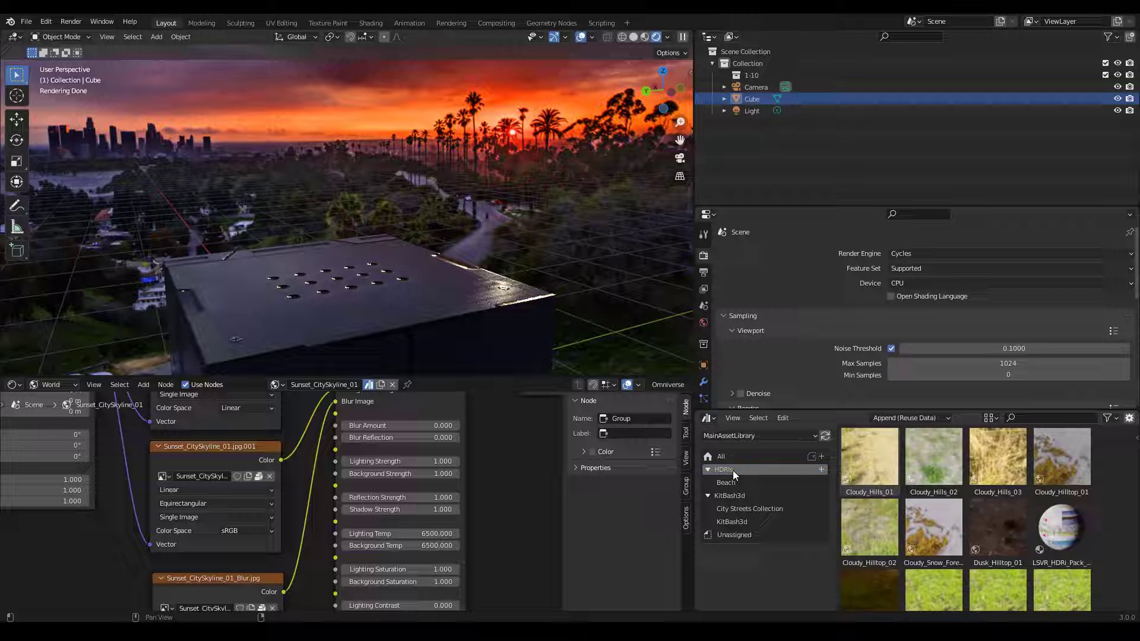
{"action": "left_click", "coordinate": [734, 472]}
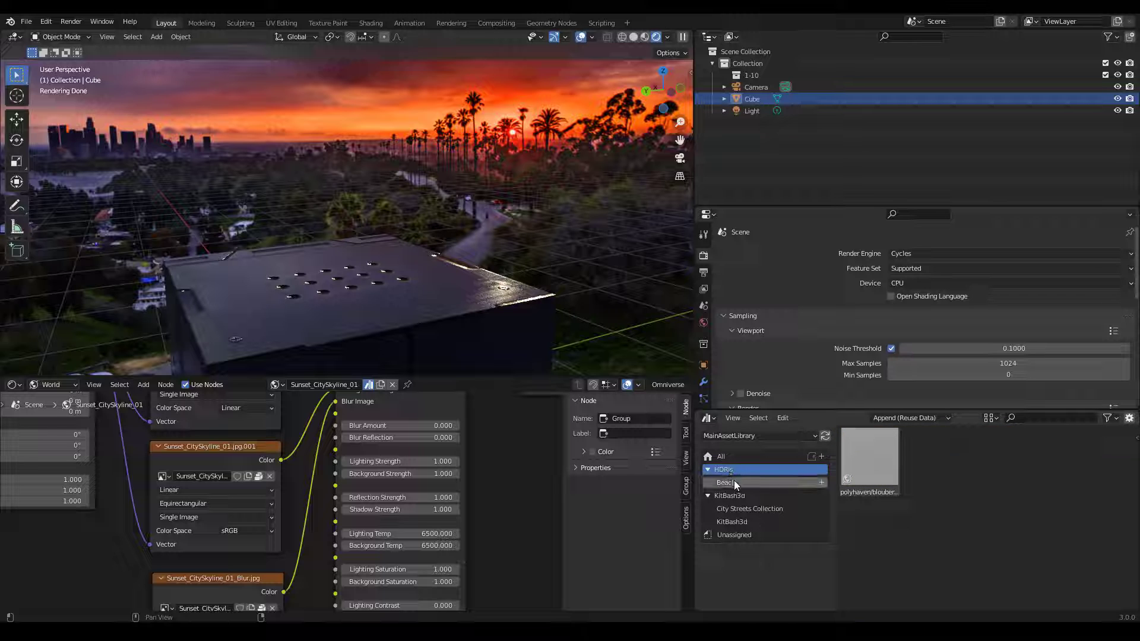
- Look through the Beach, KitBash3d, City Streets Collection and Unassigned catalogs of MainAssetLibrary
{"action": "left_click", "coordinate": [733, 481]}
{"action": "left_click", "coordinate": [734, 498]}
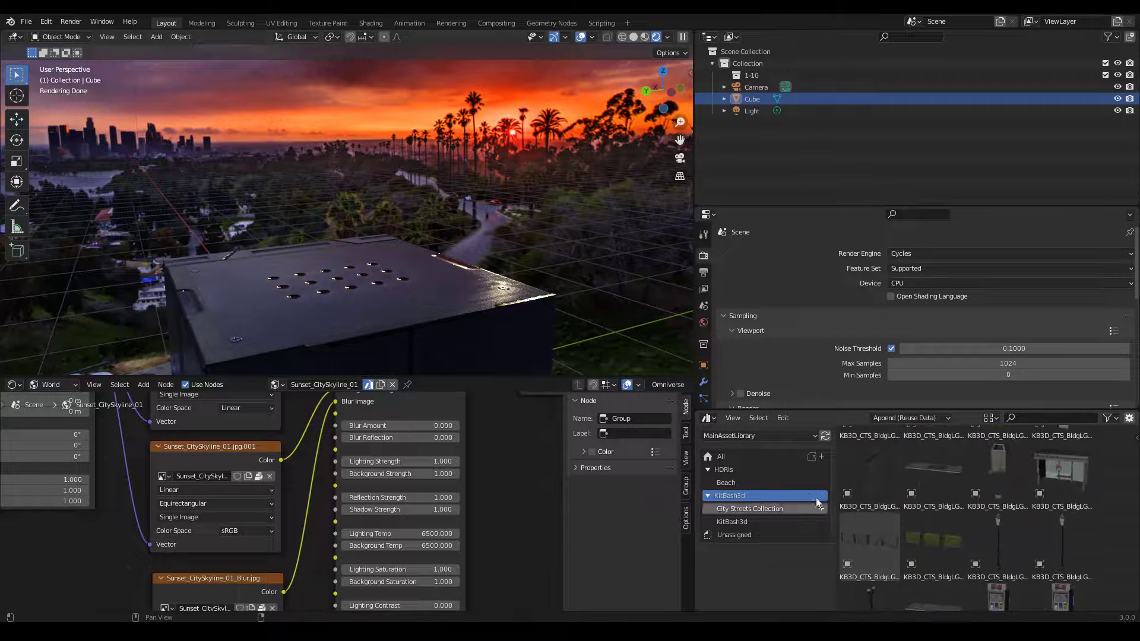
{"action": "left_click", "coordinate": [786, 508]}
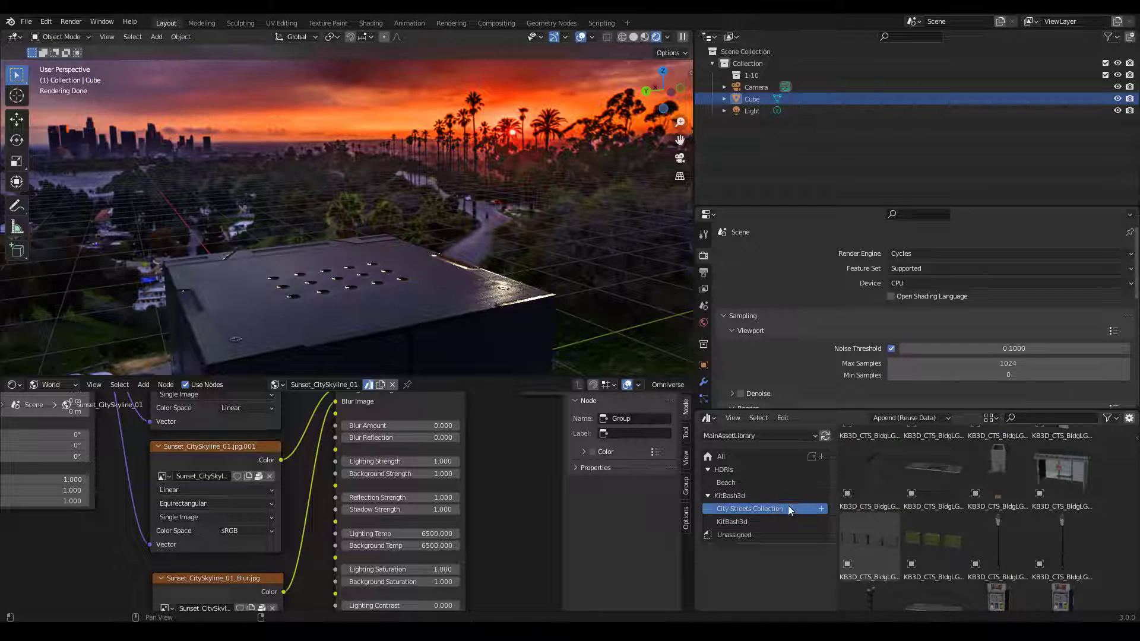
{"action": "left_click", "coordinate": [722, 520]}
{"action": "left_click", "coordinate": [742, 534]}
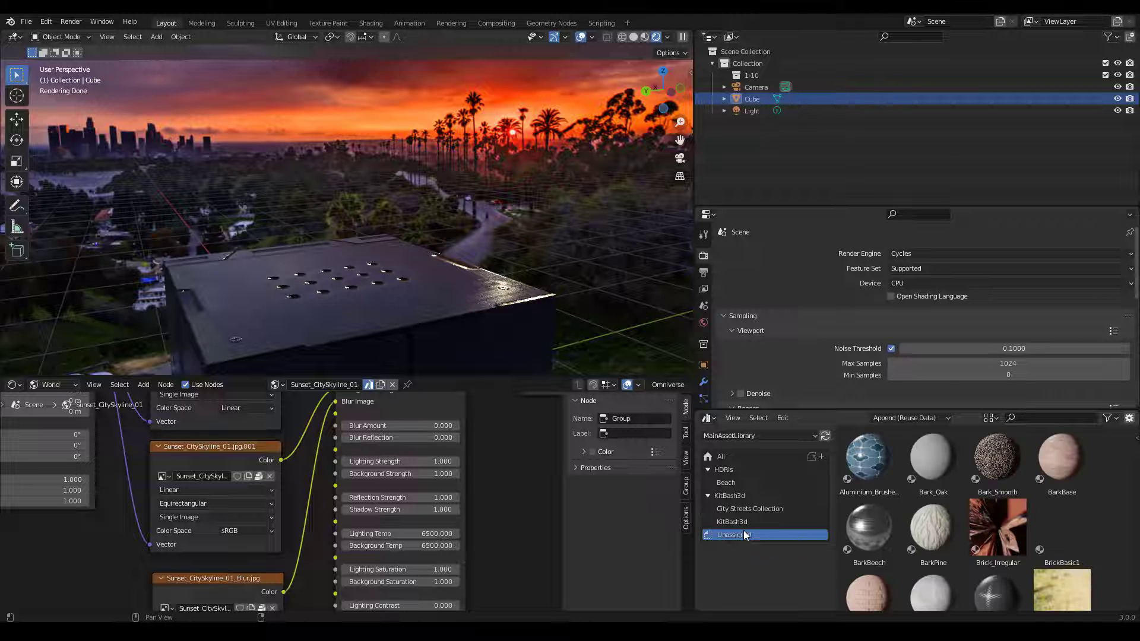
{"action": "scroll", "coordinate": [932, 512], "scroll_direction": "down", "scroll_amount": 1}
{"action": "scroll", "coordinate": [931, 510], "scroll_direction": "up", "scroll_amount": 5}
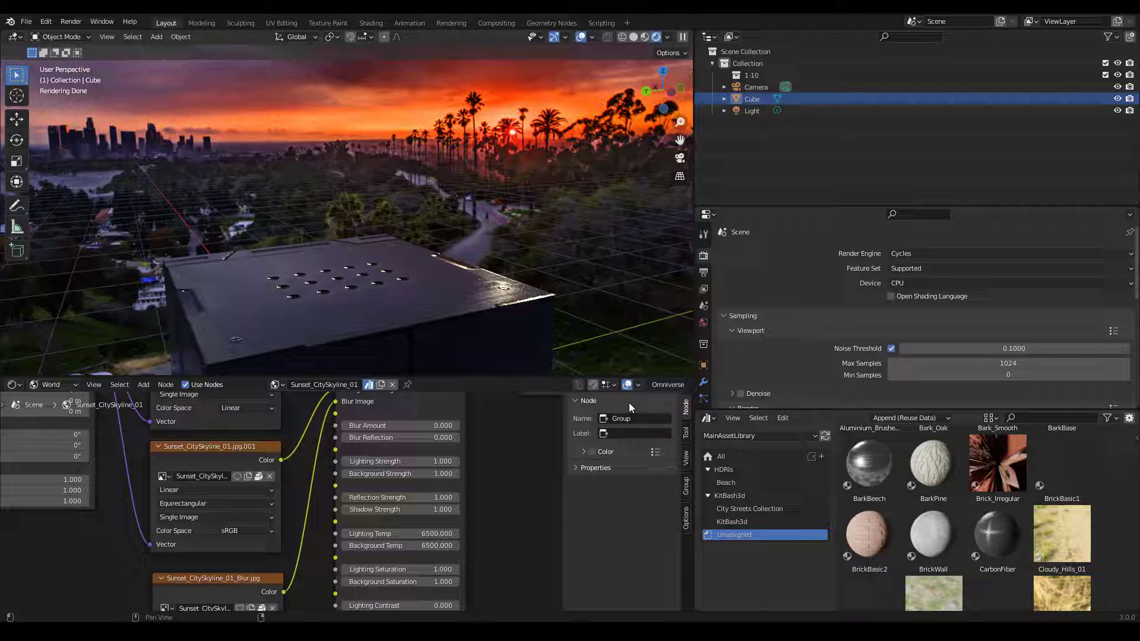
{"action": "scroll", "coordinate": [850, 491], "scroll_direction": "up", "scroll_amount": 2}
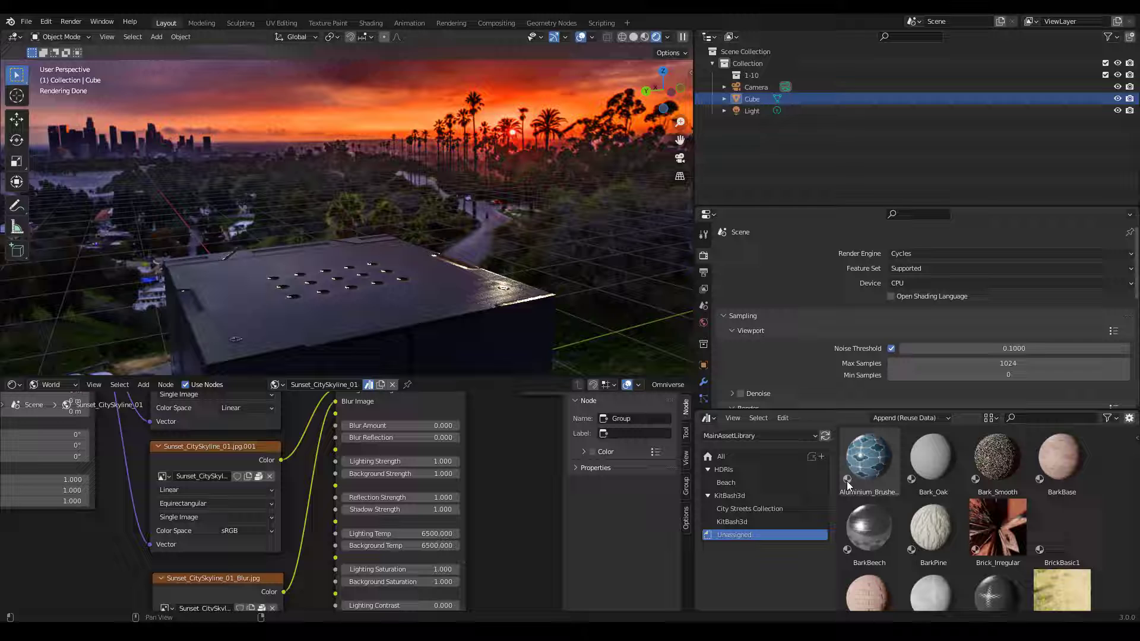
{"action": "scroll", "coordinate": [847, 483], "scroll_direction": "down", "scroll_amount": 3}
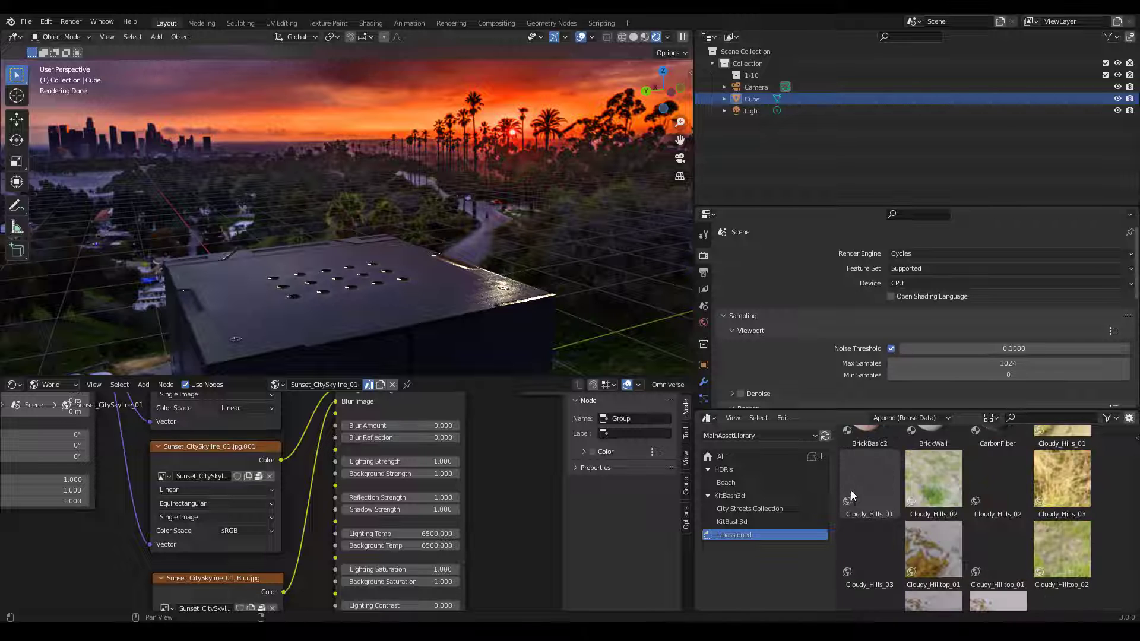
- Place the KB3D_CTS_Barier_D barrier from the City Streets Collection on top of the cube
{"action": "left_click", "coordinate": [749, 509]}
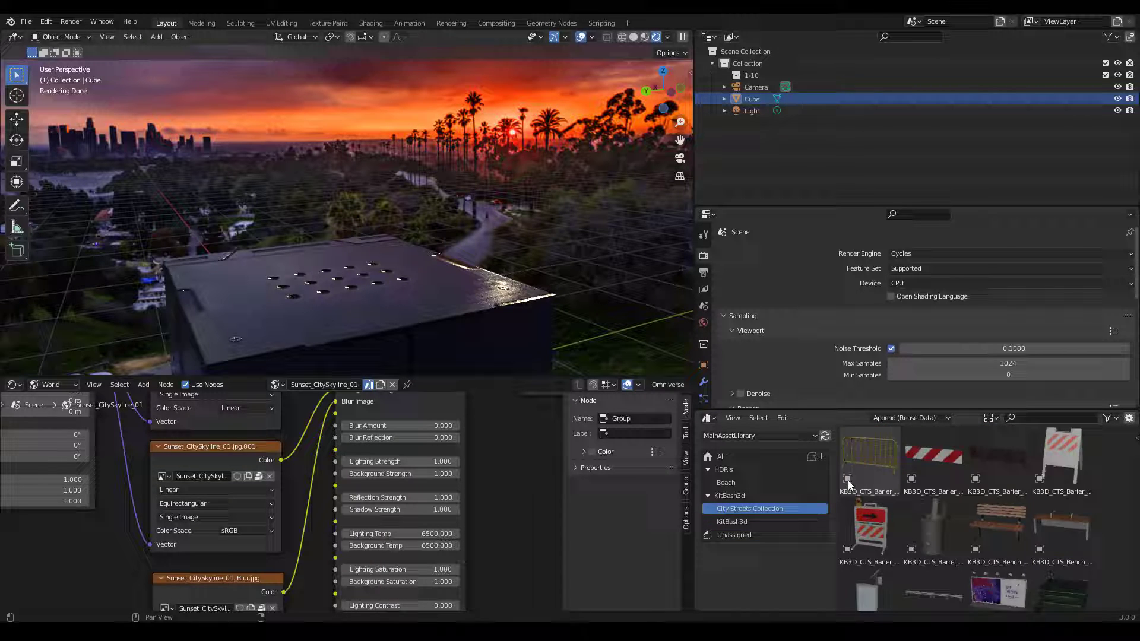
{"action": "left_click_drag", "start_coordinate": [864, 528], "coordinate": [338, 279]}
{"action": "middle_click_drag", "start_coordinate": [338, 279], "coordinate": [308, 261]}
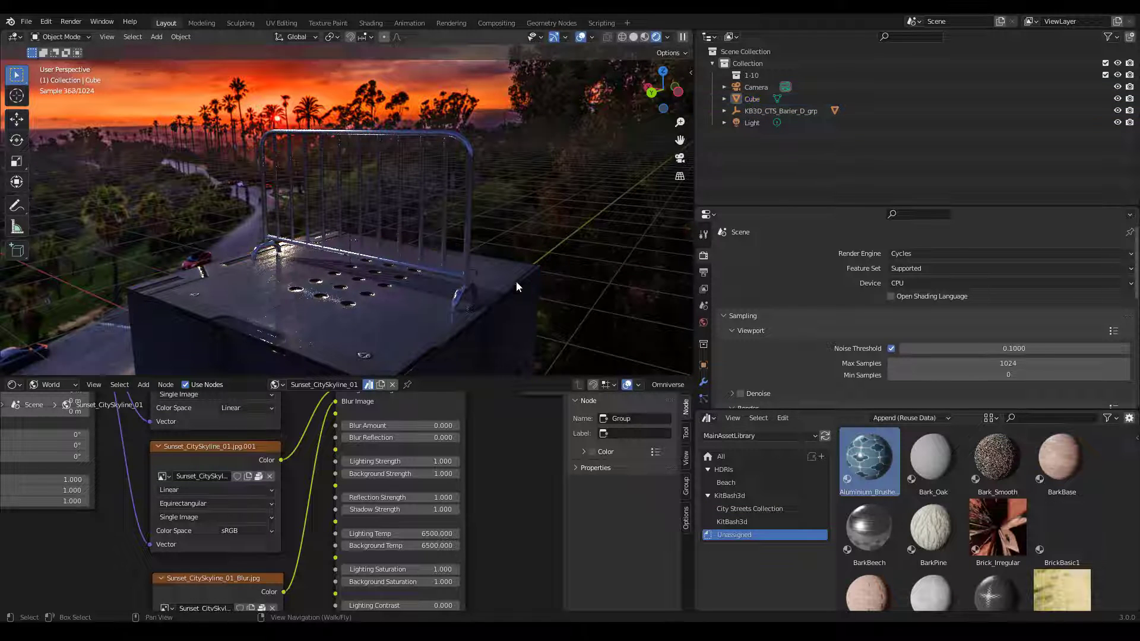
- Apply the brushed aluminium material from the Unassigned catalog to the cube and replace it with BrickWall
{"action": "left_click", "coordinate": [366, 317]}
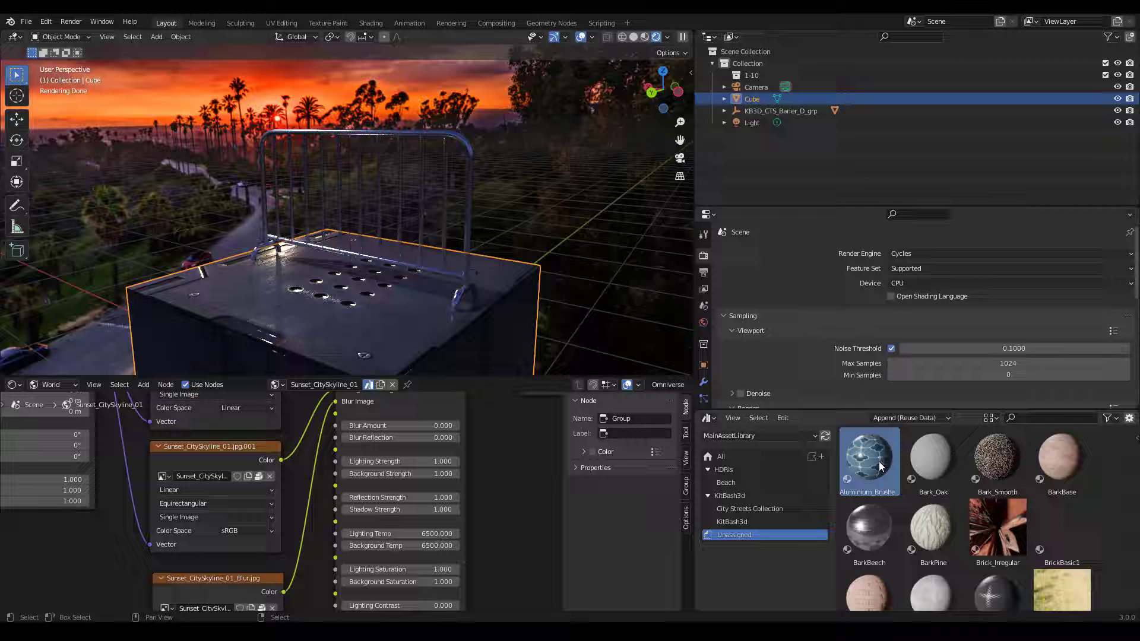
{"action": "left_click_drag", "start_coordinate": [880, 466], "coordinate": [350, 306]}
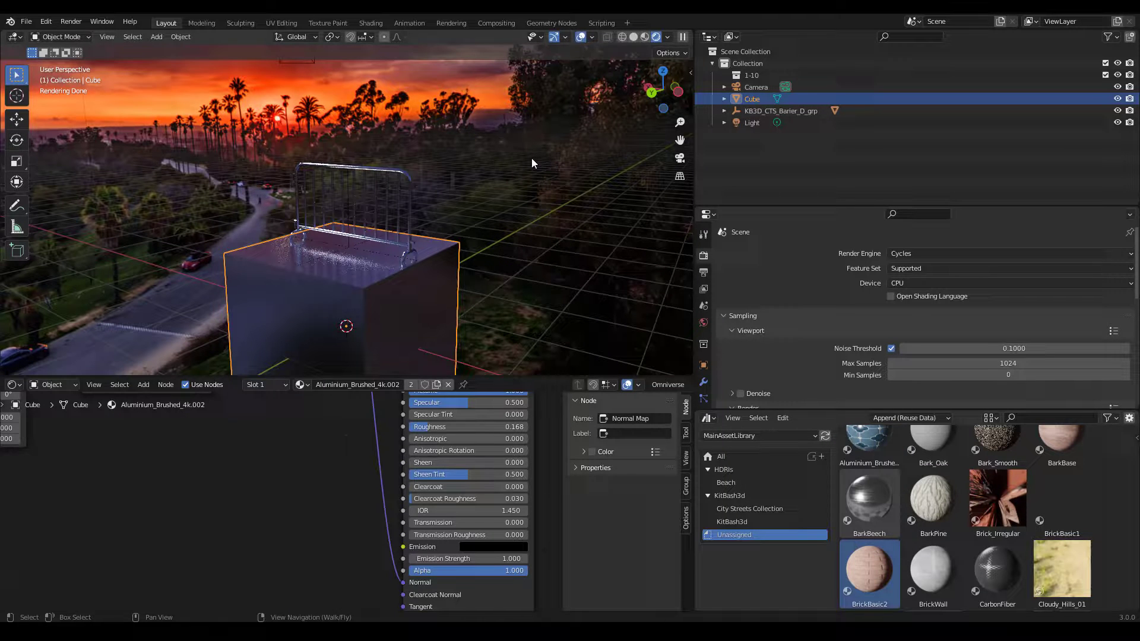
{"action": "left_click", "coordinate": [532, 163]}
{"action": "left_click_drag", "start_coordinate": [933, 569], "coordinate": [537, 197]}
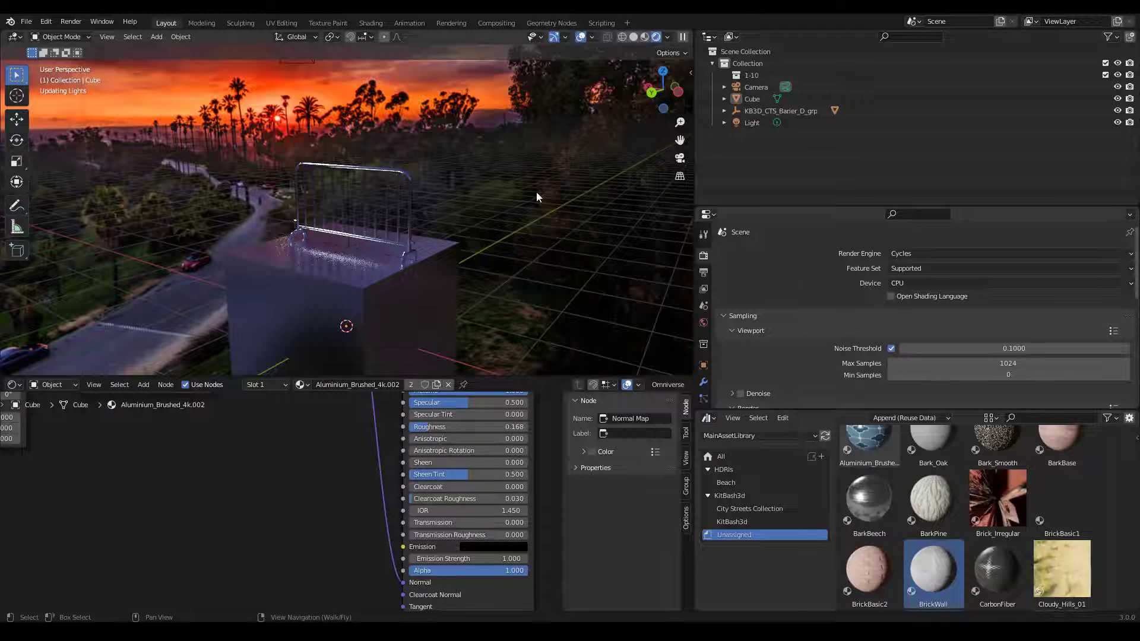
{"action": "left_click", "coordinate": [301, 384]}
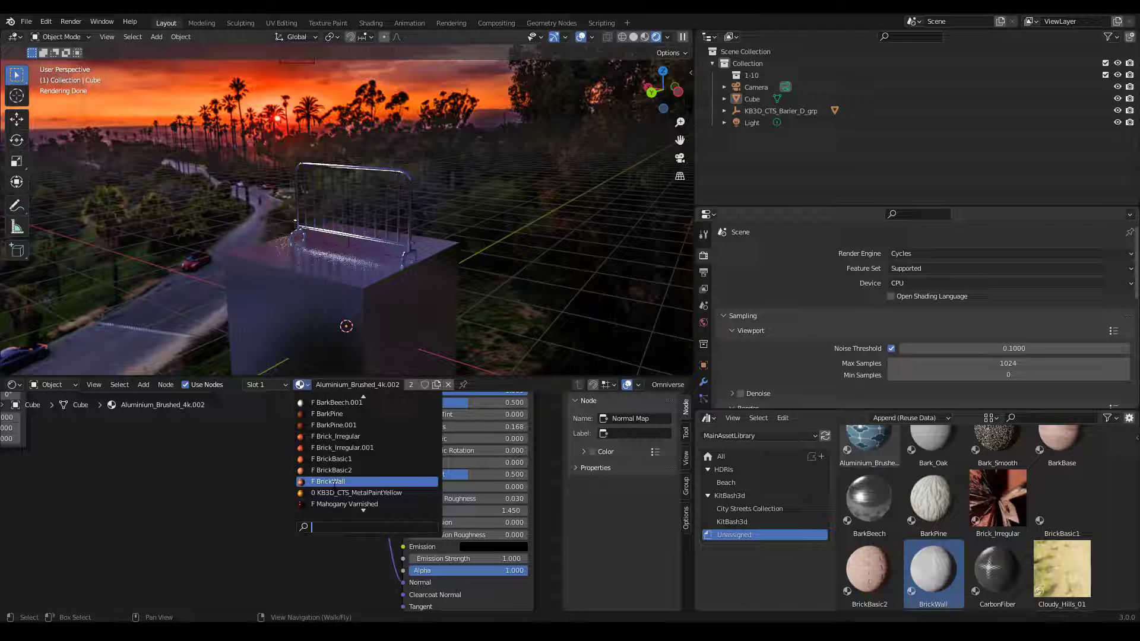
{"action": "left_click", "coordinate": [332, 482]}
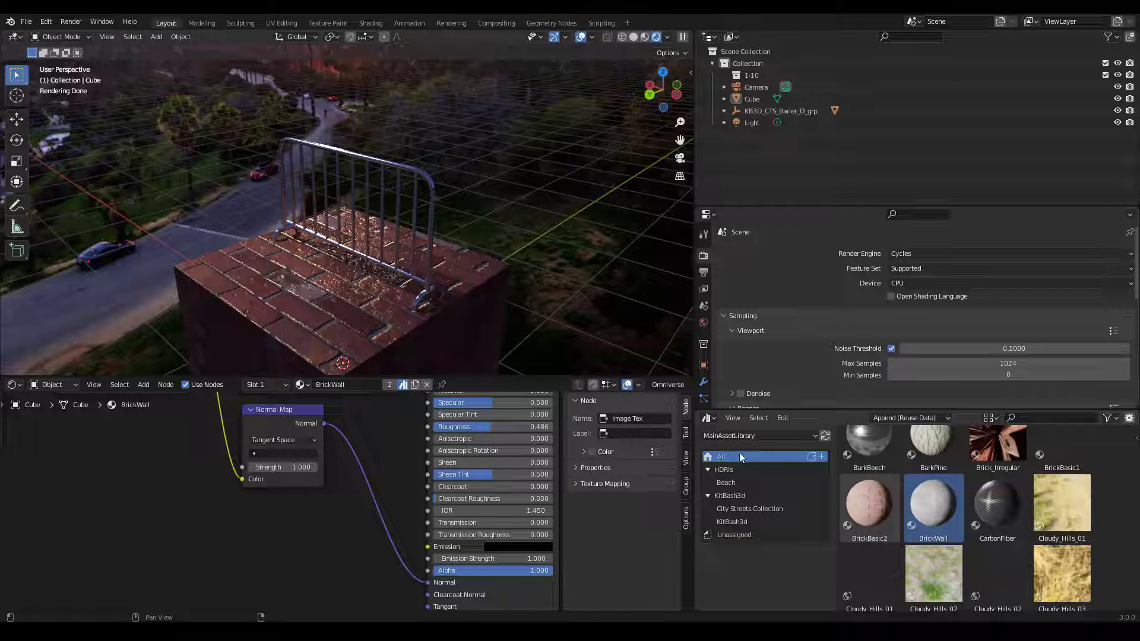
- Search all assets in the library for "bark", clear the search and browse the Unassigned catalog
{"action": "left_click", "coordinate": [1031, 418]}
{"action": "type", "text": "bark"}
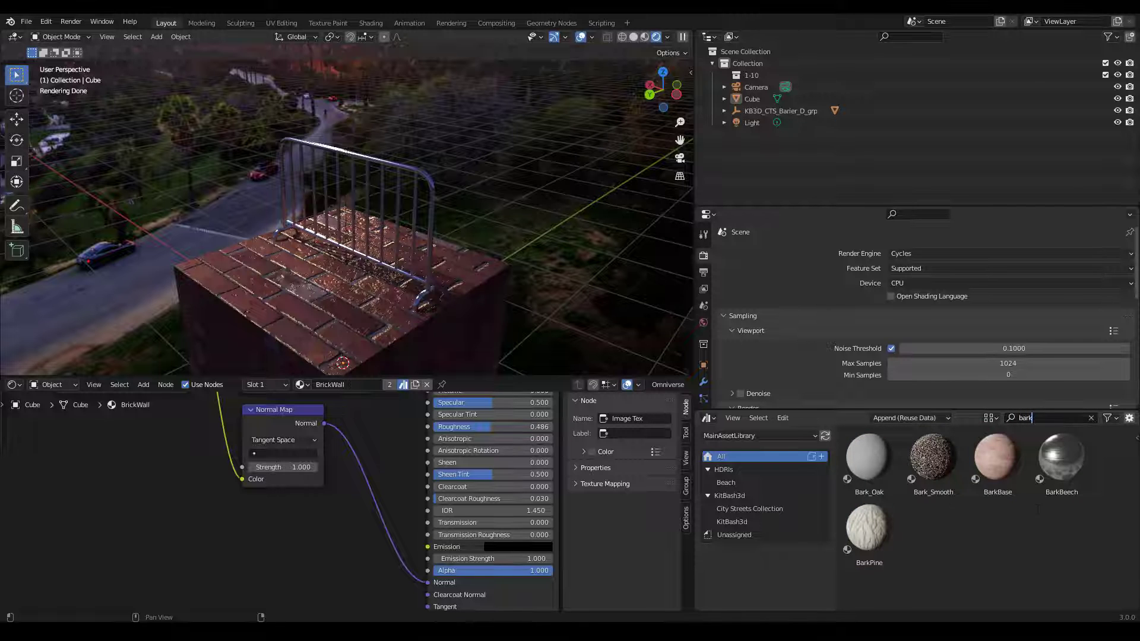
{"action": "key", "text": "Return"}
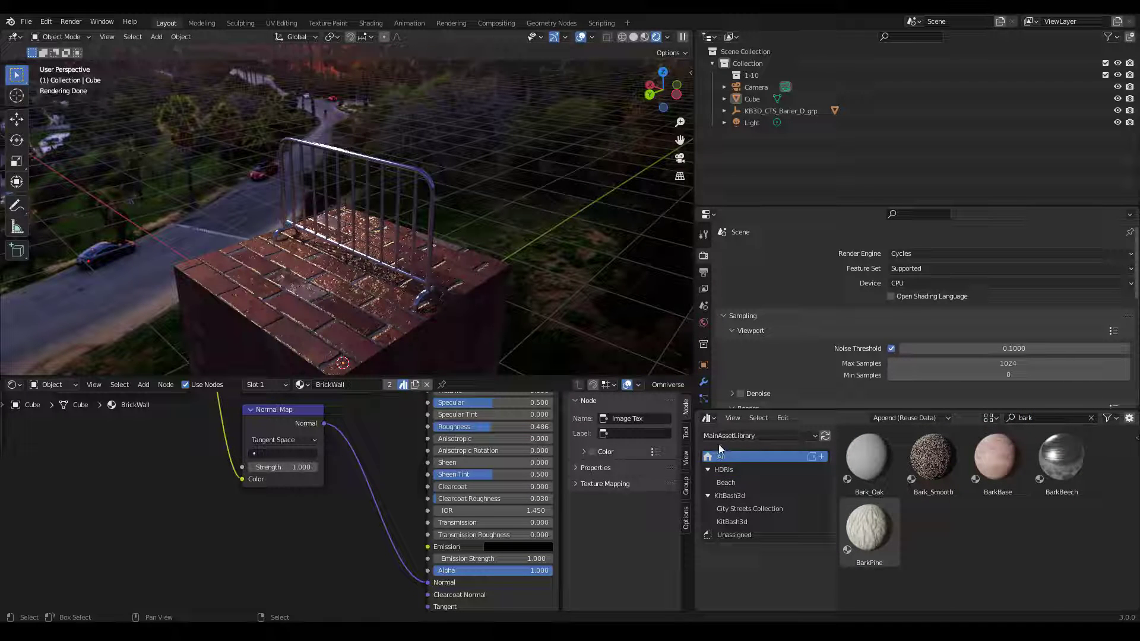
{"action": "left_click", "coordinate": [747, 438]}
{"action": "left_click", "coordinate": [797, 482]}
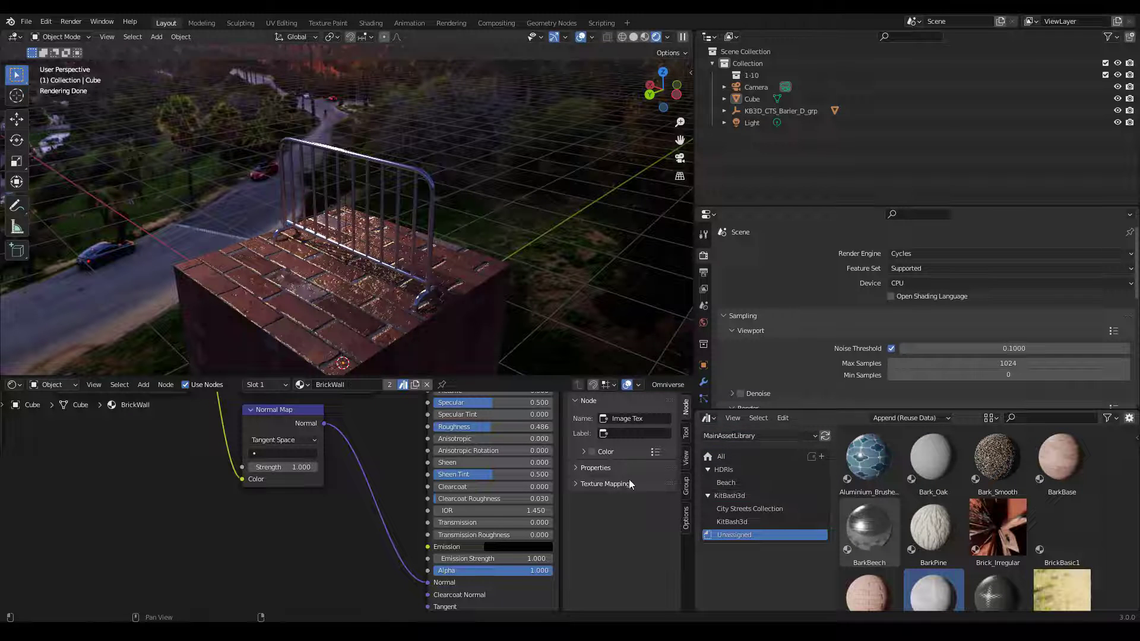
{"action": "scroll", "coordinate": [978, 515], "scroll_direction": "down", "scroll_amount": 5}
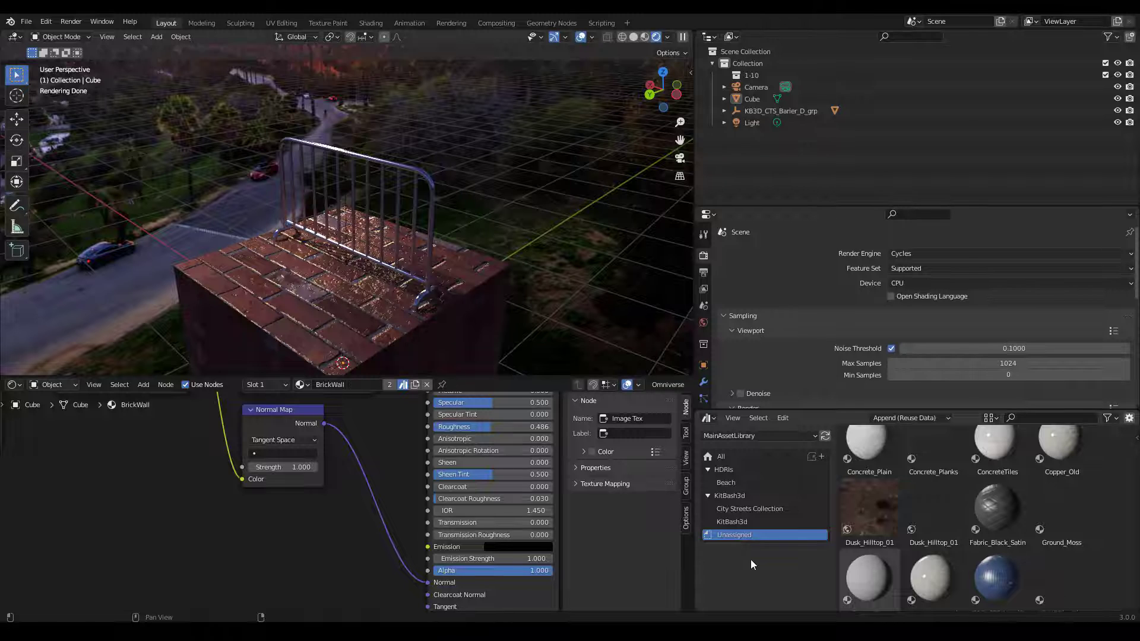
- Switch to the open MaterialX source file, turn its shader editor into an Asset Browser and show the unassigned assets
{"action": "key", "text": "alt+Tab"}
{"action": "left_click_drag", "start_coordinate": [334, 287], "coordinate": [158, 260]}
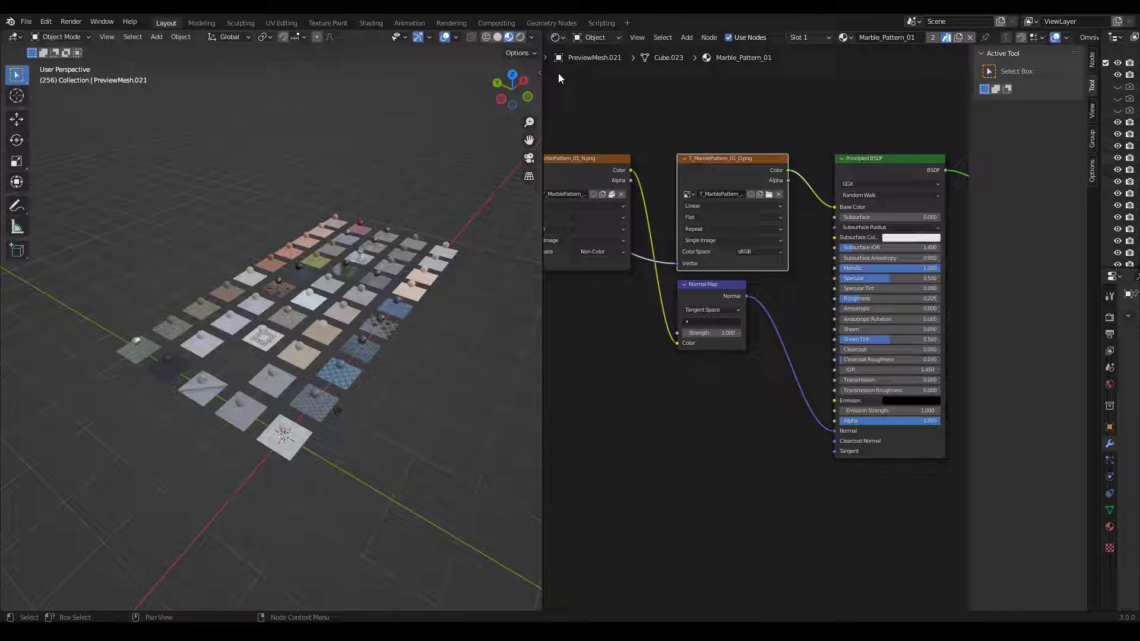
{"action": "left_click", "coordinate": [557, 37]}
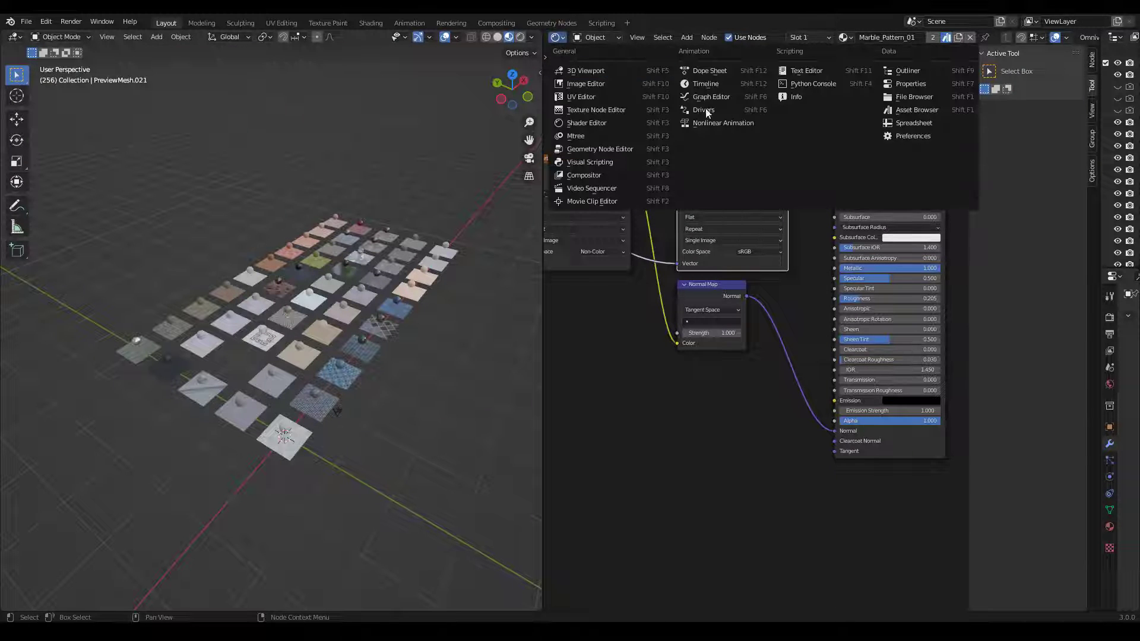
{"action": "left_click", "coordinate": [917, 110]}
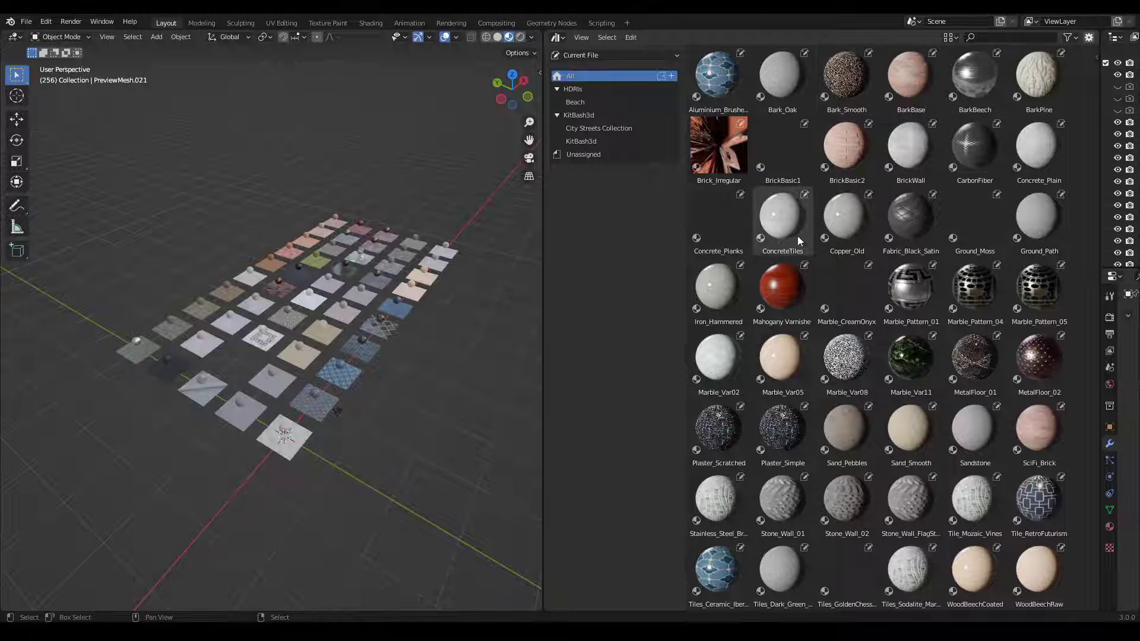
{"action": "left_click", "coordinate": [604, 158]}
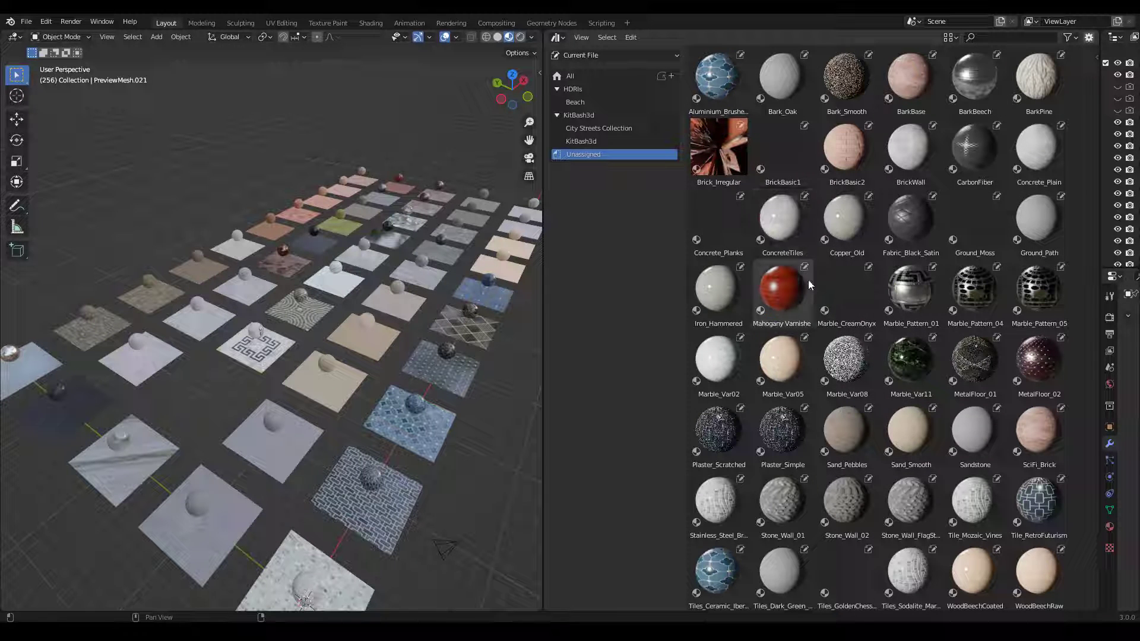
- Create a new top-level asset catalog named MaterialX
{"action": "left_click", "coordinate": [671, 76]}
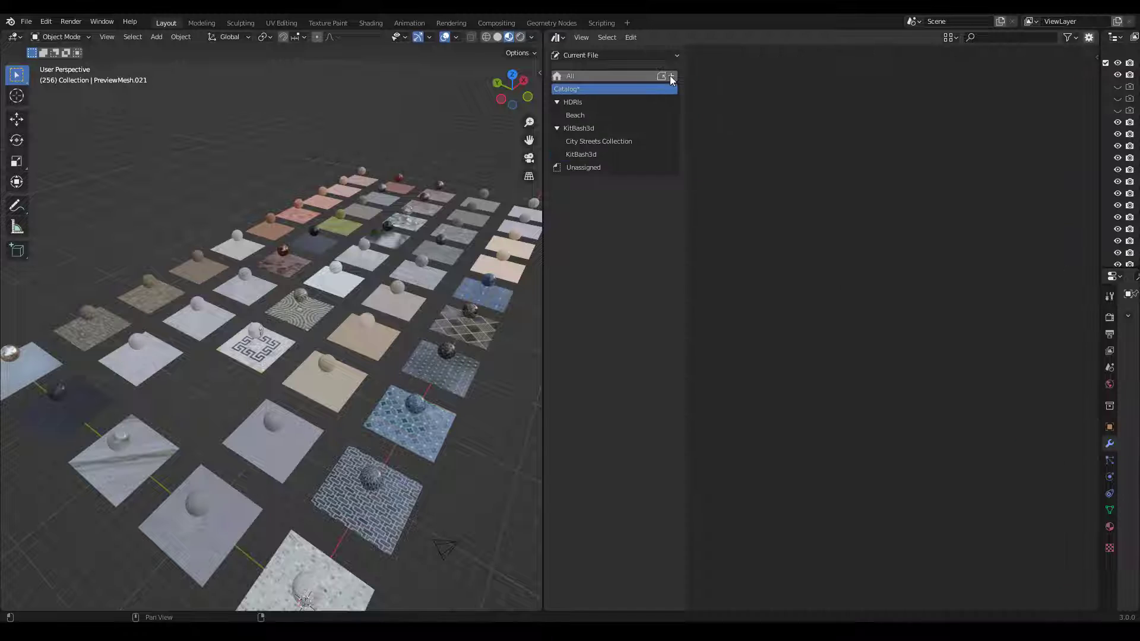
{"action": "double_click", "coordinate": [574, 89]}
{"action": "type", "text": "MaterialX"}
{"action": "key", "text": "Return"}
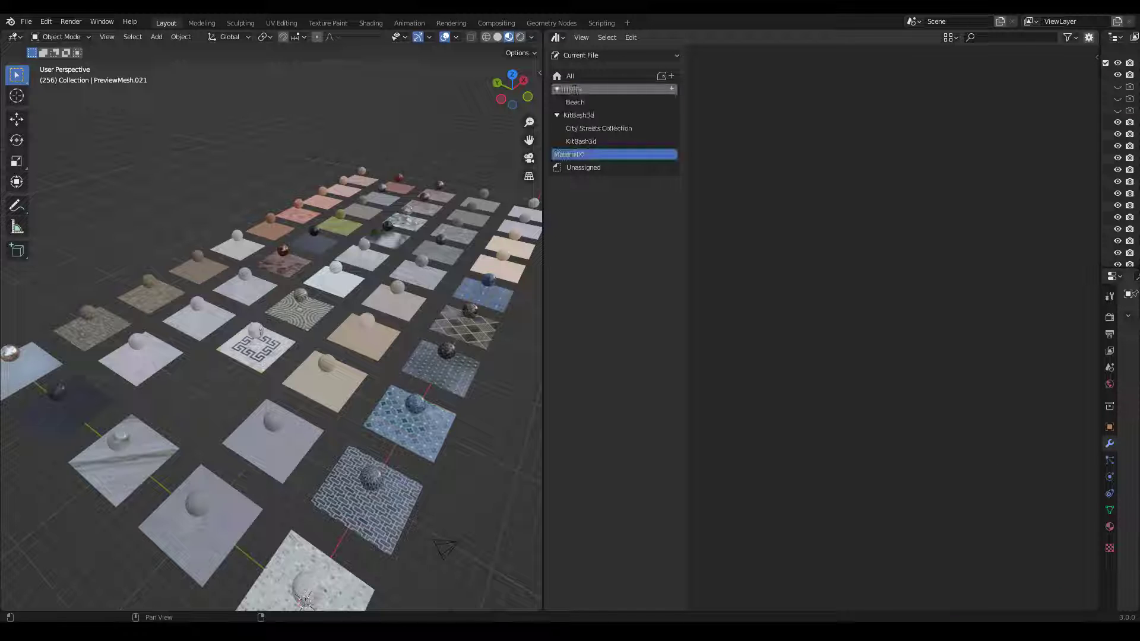
- Add two sub-catalogs named Metal and Non-Metal under MaterialX
{"action": "left_click", "coordinate": [671, 154]}
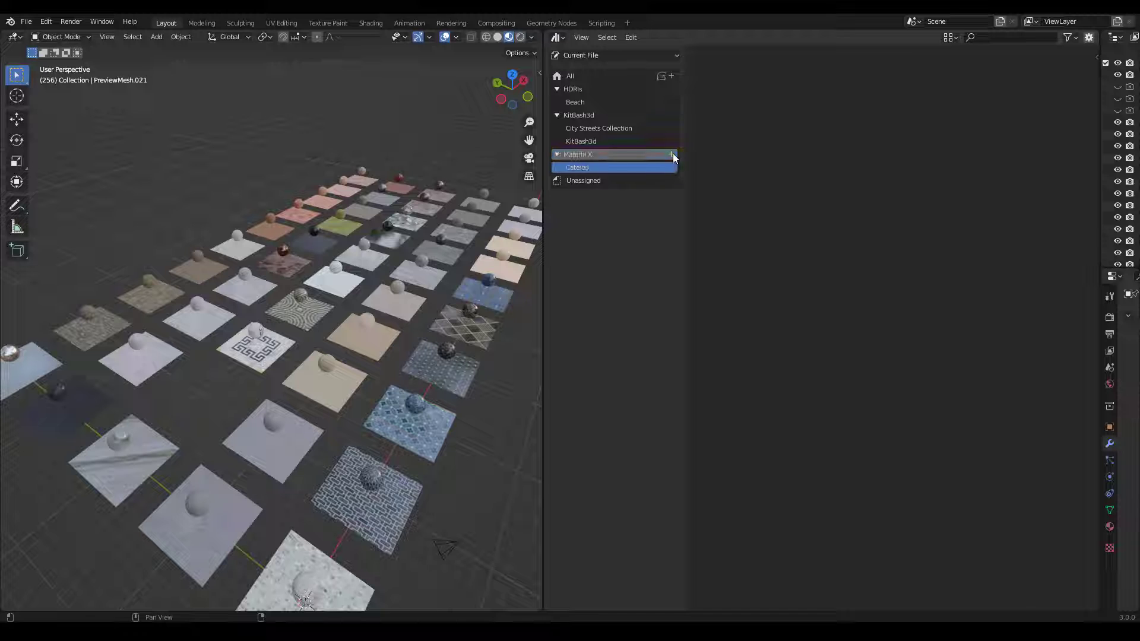
{"action": "double_click", "coordinate": [584, 167]}
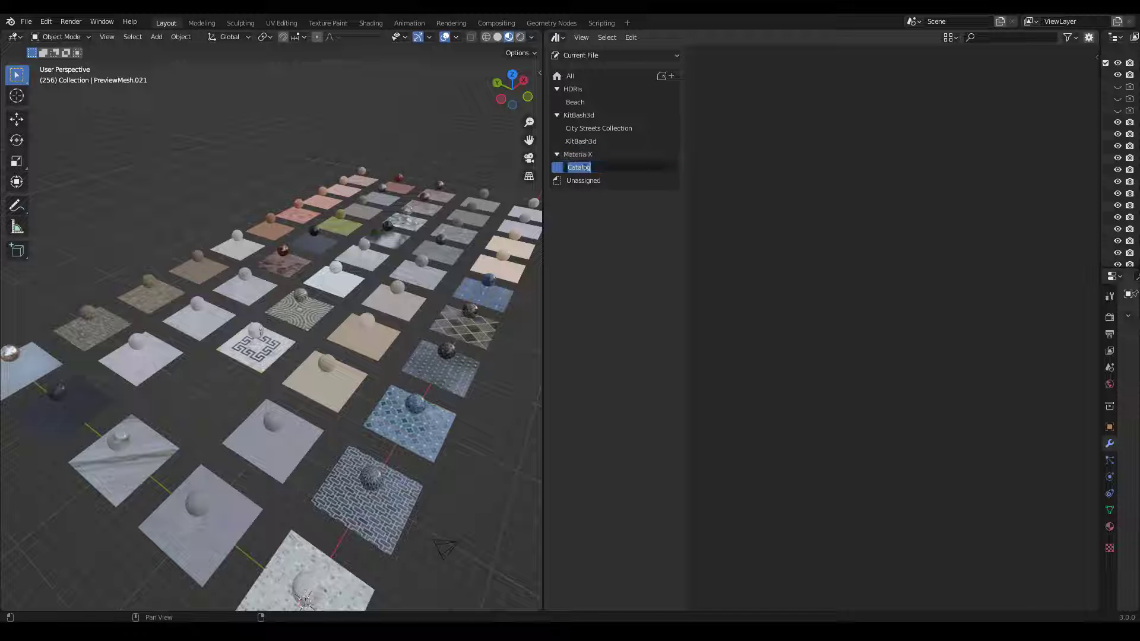
{"action": "type", "text": "Metal"}
{"action": "key", "text": "Return"}
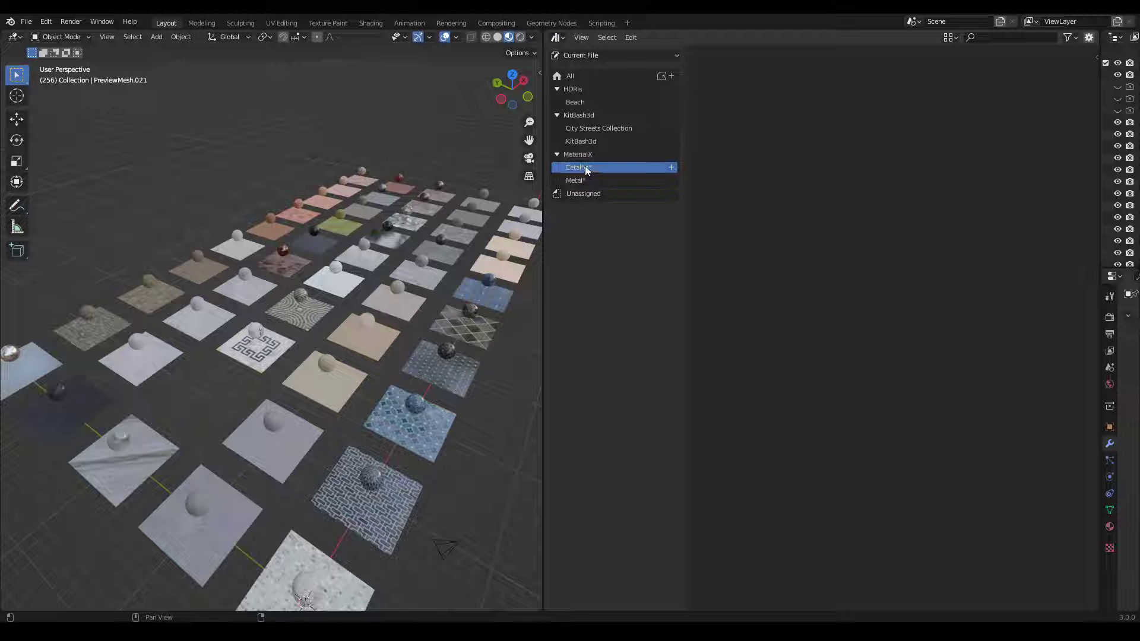
- Sort the unassigned materials into the Metal and Non-Metal catalogs and save the MaterialX file
{"action": "left_click", "coordinate": [621, 194]}
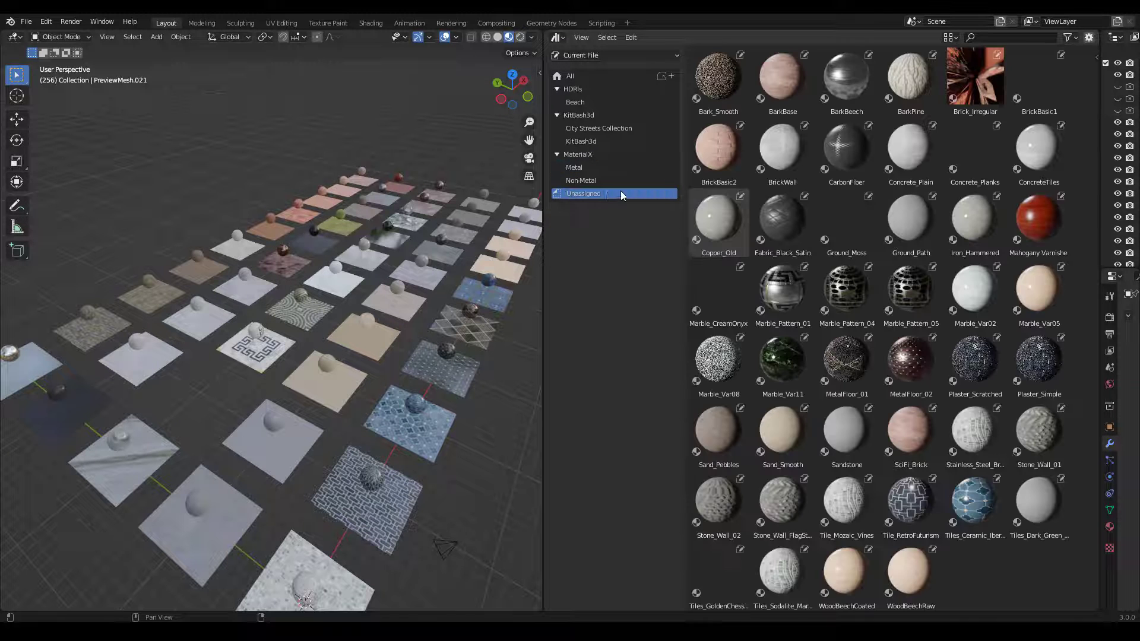
{"action": "left_click_drag", "start_coordinate": [774, 427], "coordinate": [599, 178]}
{"action": "left_click_drag", "start_coordinate": [844, 429], "coordinate": [596, 179]}
{"action": "left_click", "coordinate": [587, 181]}
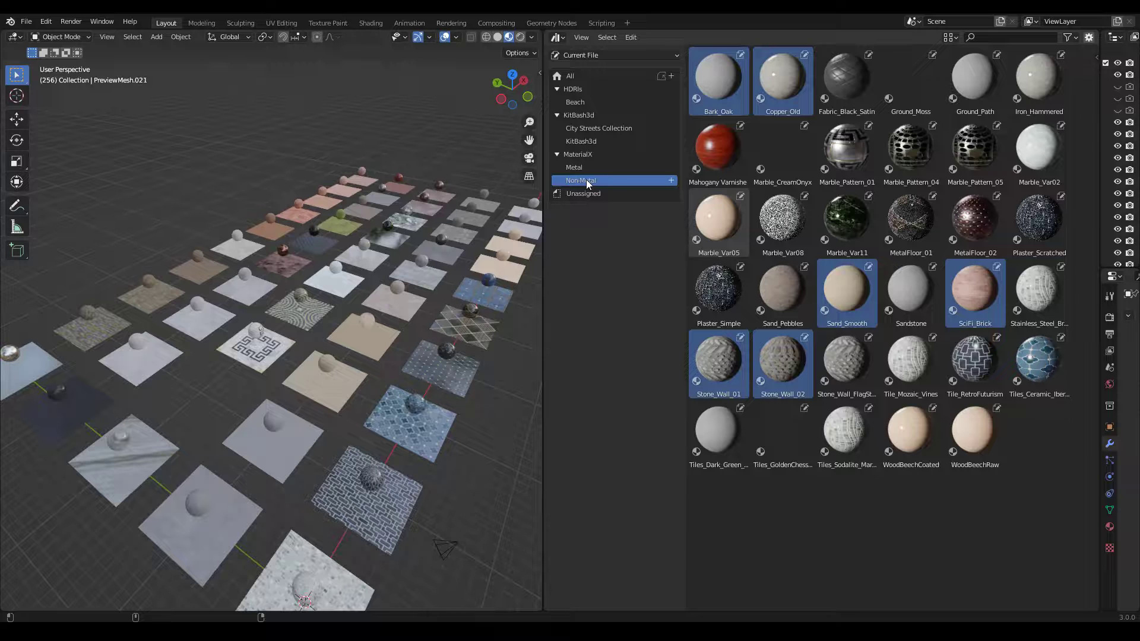
{"action": "key", "text": "ctrl+s"}
- Start a new General file and switch its Asset Browser to MainAssetLibrary
{"action": "left_click", "coordinate": [26, 21]}
{"action": "mouse_move", "coordinate": [89, 35]}
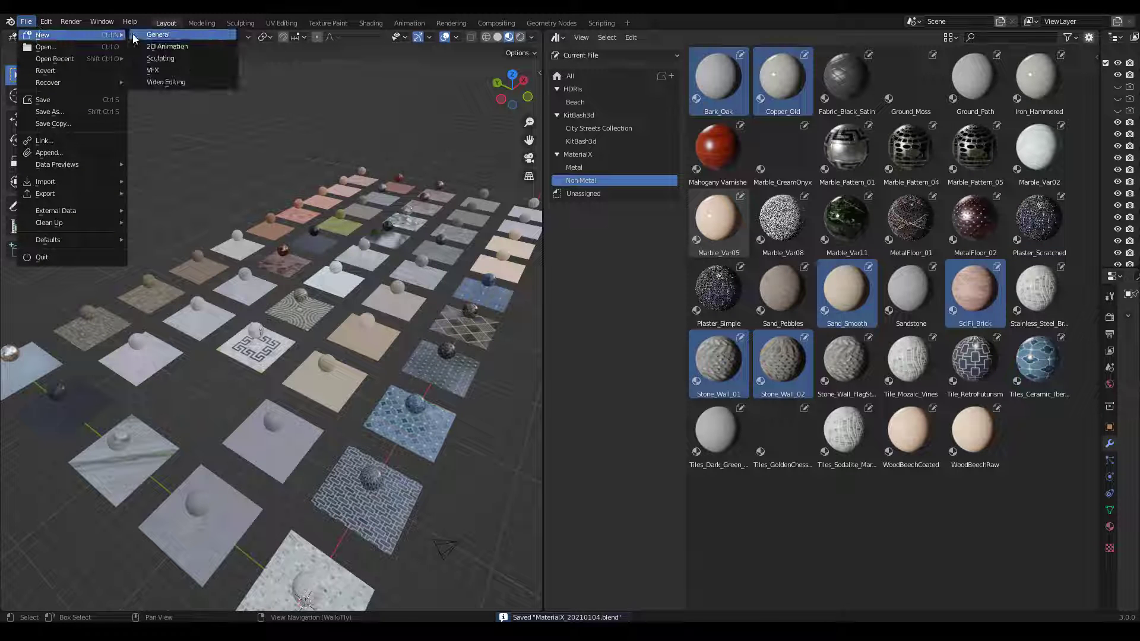
{"action": "left_click", "coordinate": [157, 35]}
{"action": "left_click", "coordinate": [490, 54]}
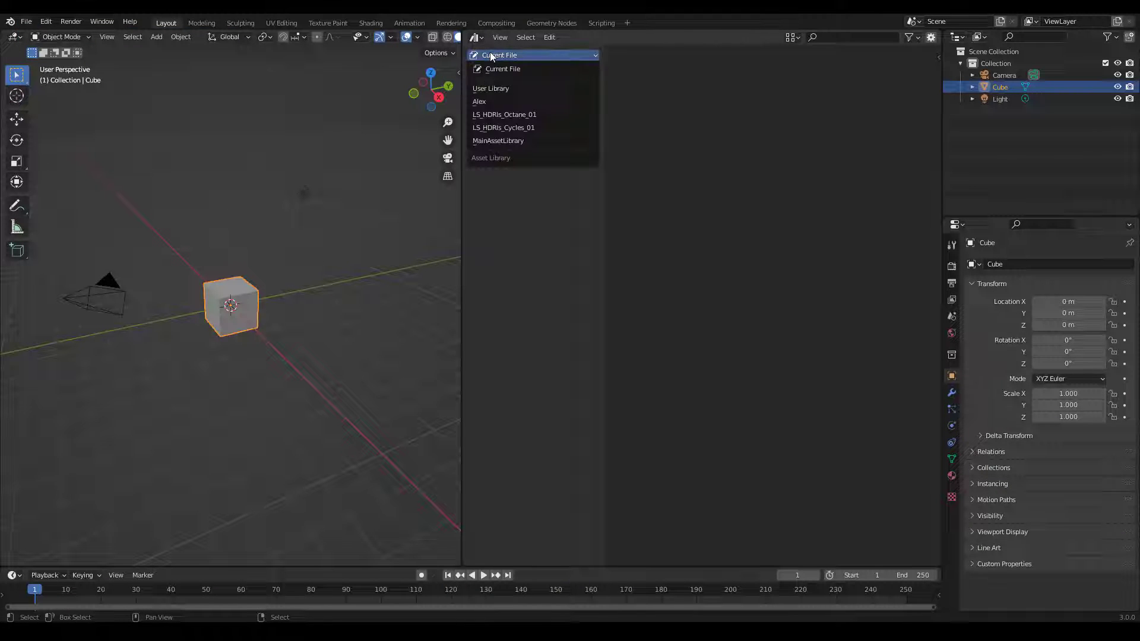
{"action": "left_click", "coordinate": [509, 141]}
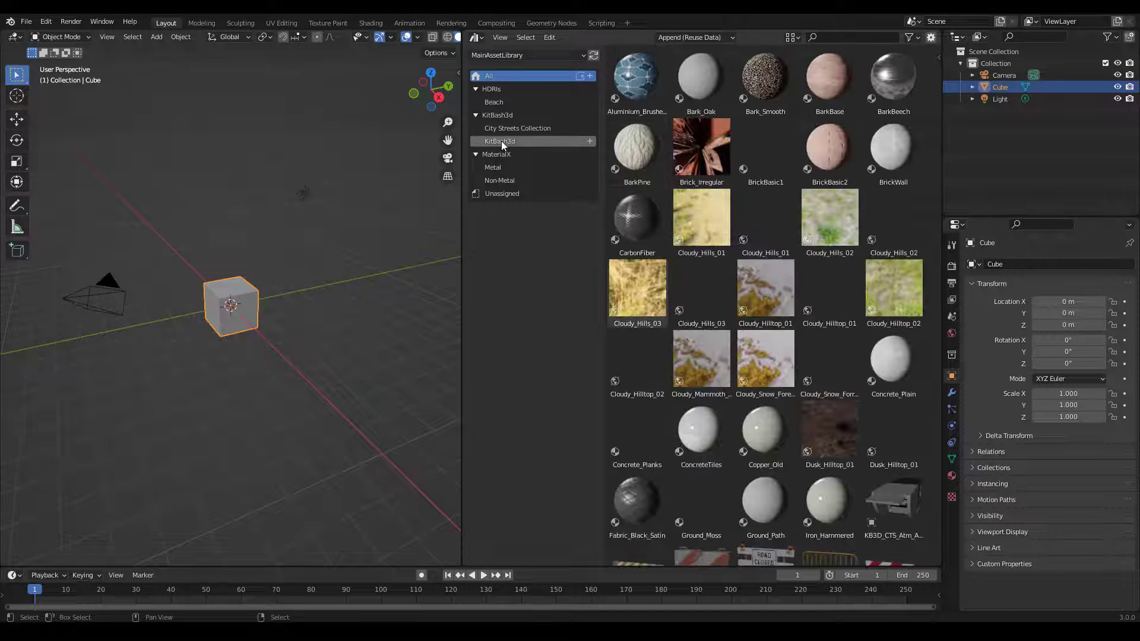
- Apply Iron_Hammered from the MaterialX Non-Metal catalog to the default cube and replace it with Plaster_Scratched
{"action": "left_click", "coordinate": [499, 153]}
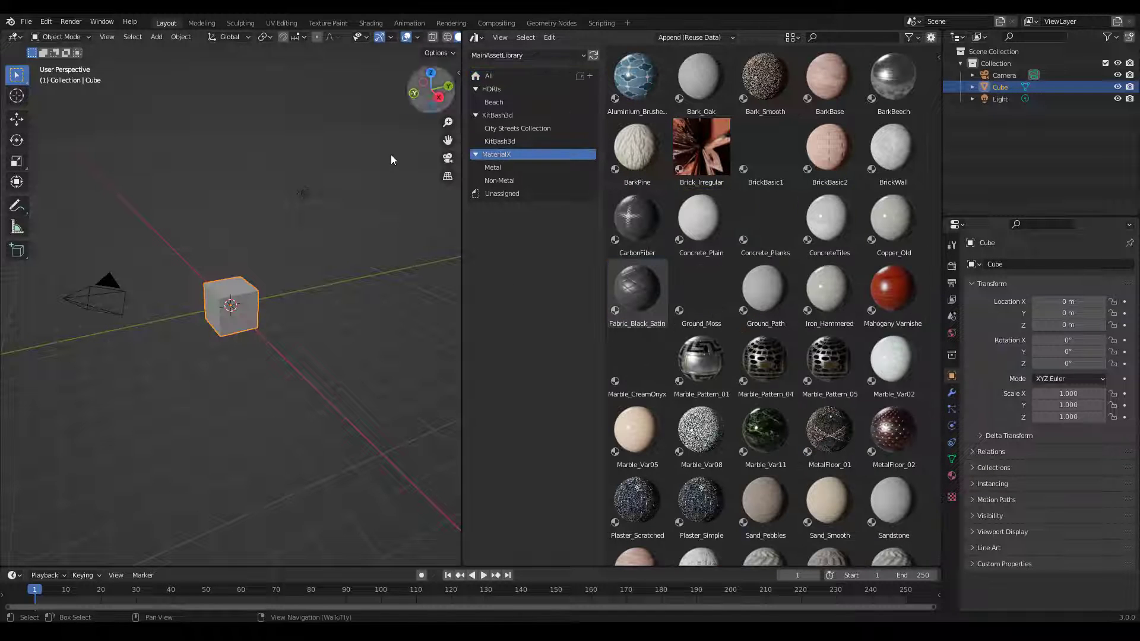
{"action": "left_click", "coordinate": [509, 167]}
{"action": "left_click", "coordinate": [509, 180]}
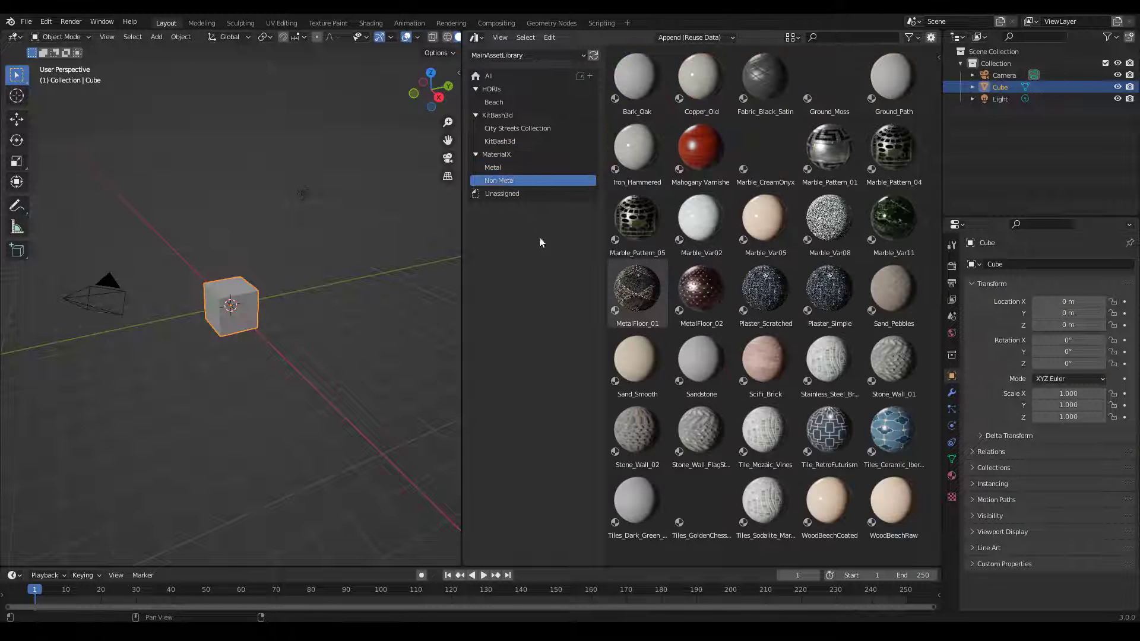
{"action": "left_click", "coordinate": [636, 148]}
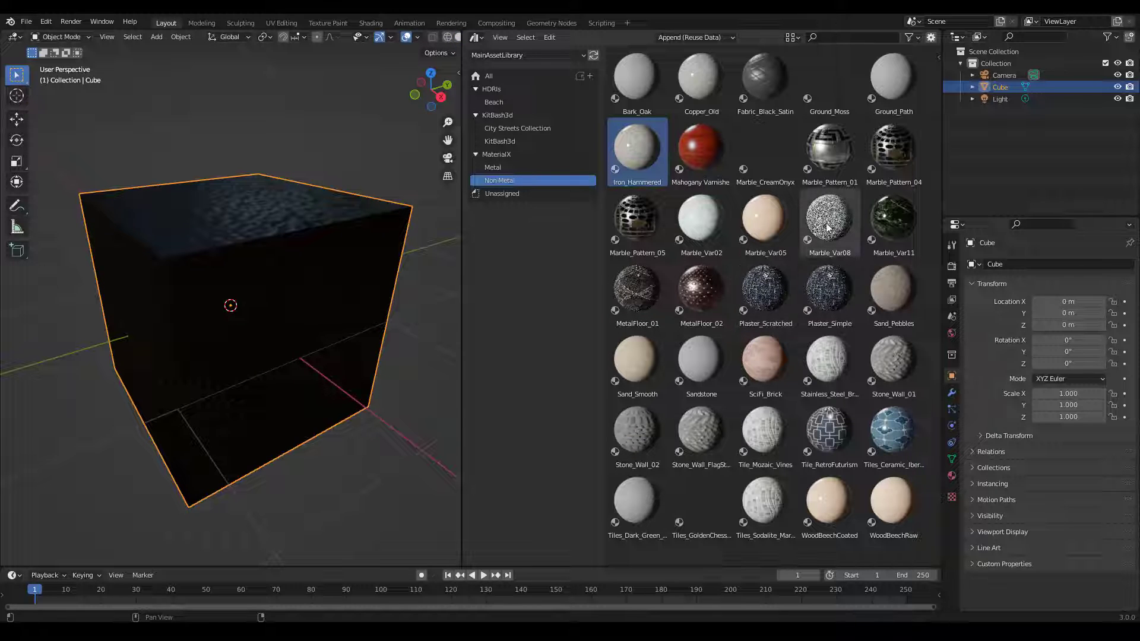
{"action": "left_click", "coordinate": [769, 302]}
{"action": "left_click_drag", "start_coordinate": [771, 304], "coordinate": [247, 239]}
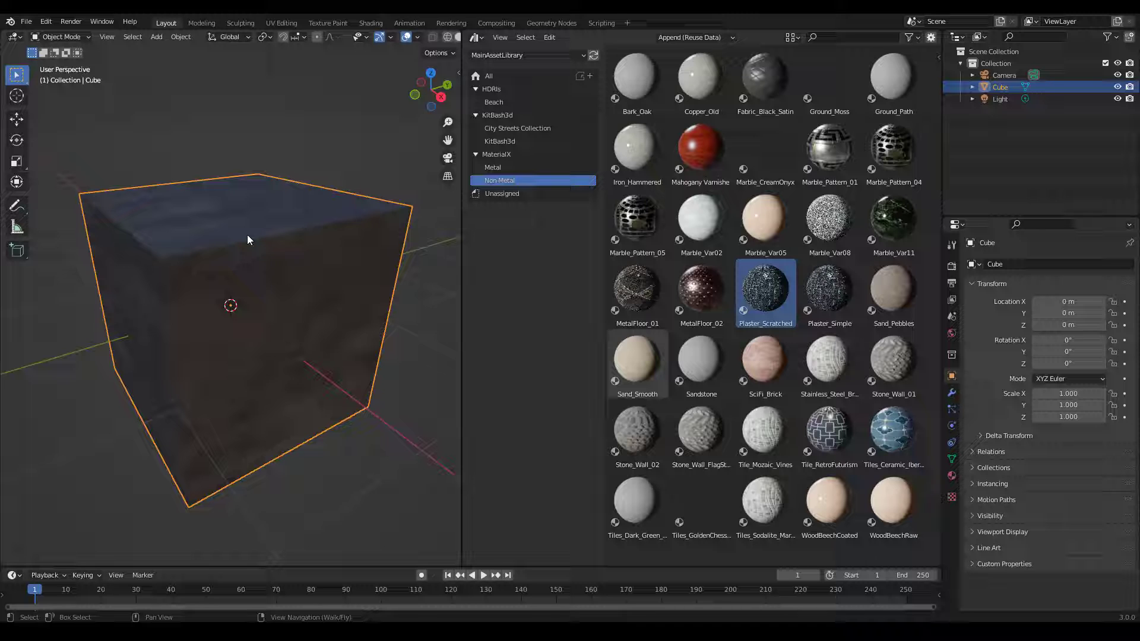
- Apply the Tiles_Ceramic_IberianBlue material from the MaterialX Non-Metal catalog to the cube
{"action": "left_click_drag", "start_coordinate": [650, 152], "coordinate": [258, 262]}
{"action": "middle_click_drag", "start_coordinate": [257, 266], "coordinate": [311, 285]}
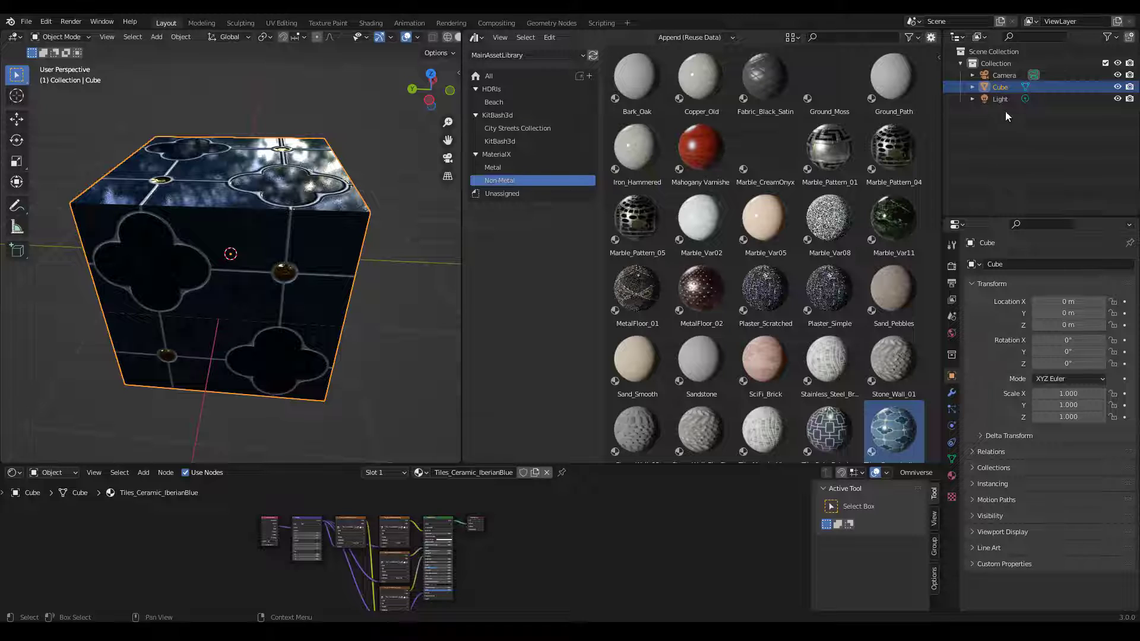
- Mark the Cube object as an asset and clear its asset status again
{"action": "right_click", "coordinate": [1006, 89]}
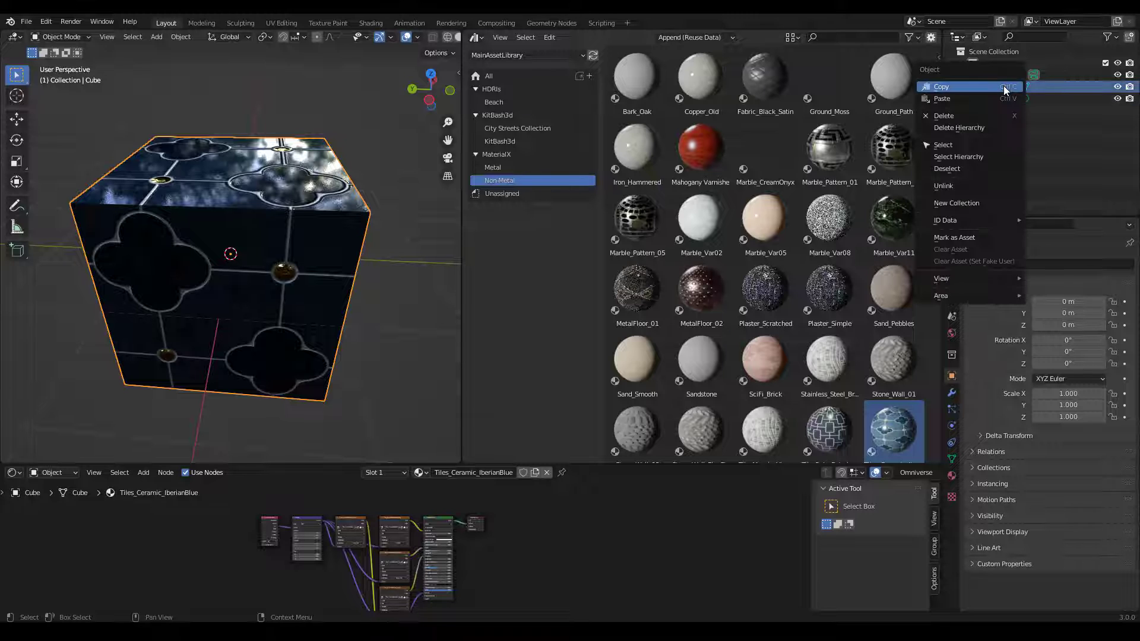
{"action": "left_click", "coordinate": [963, 239]}
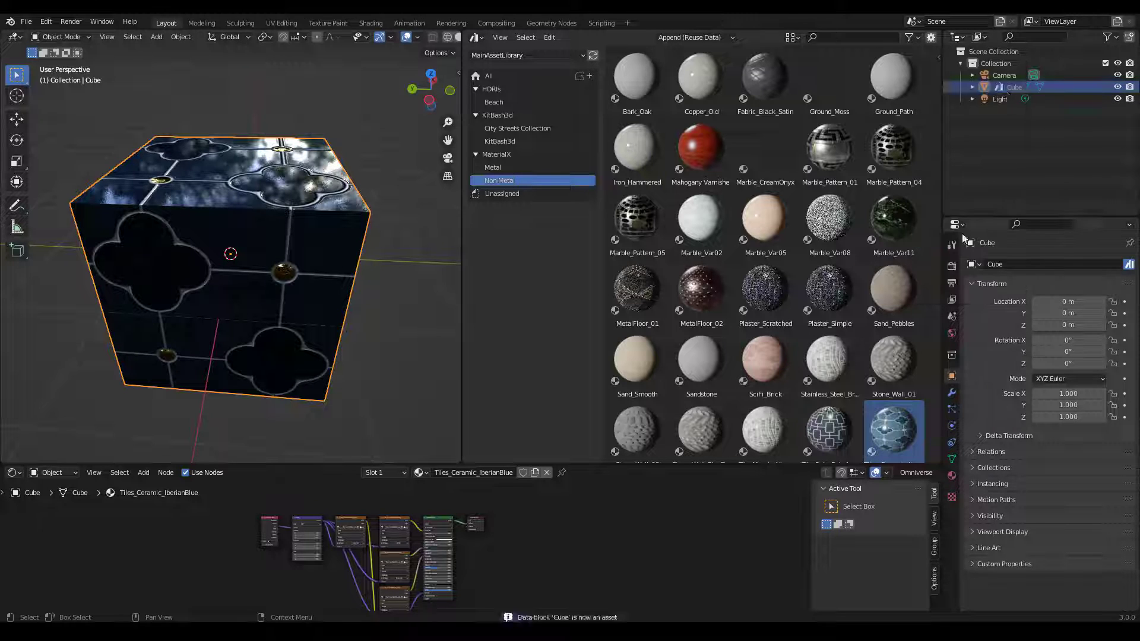
{"action": "right_click", "coordinate": [1003, 88]}
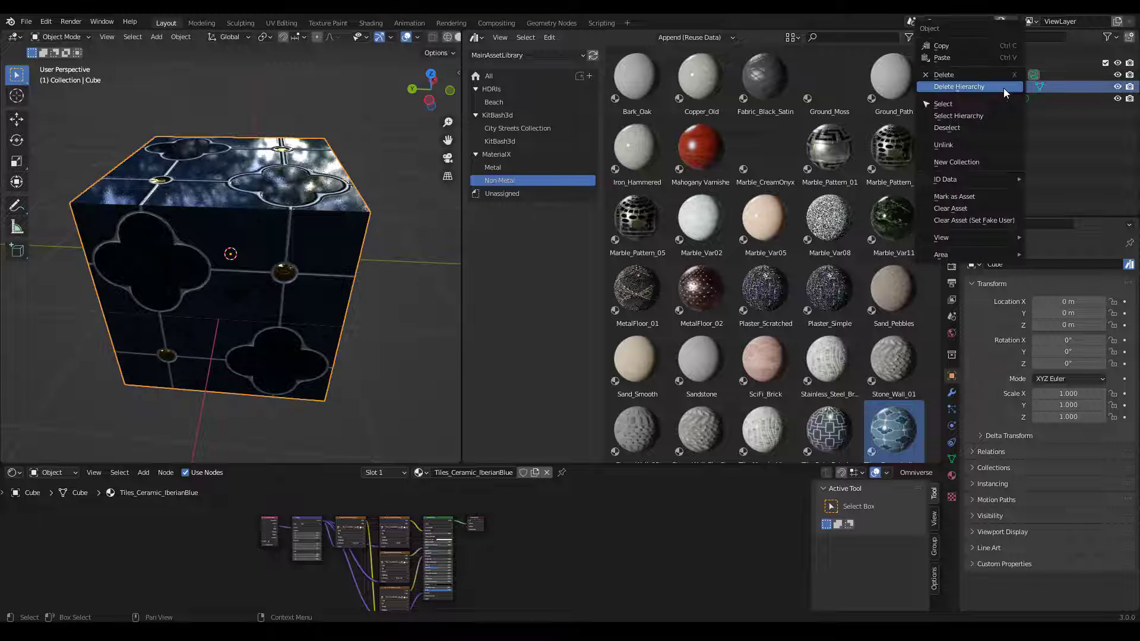
{"action": "left_click", "coordinate": [988, 208]}
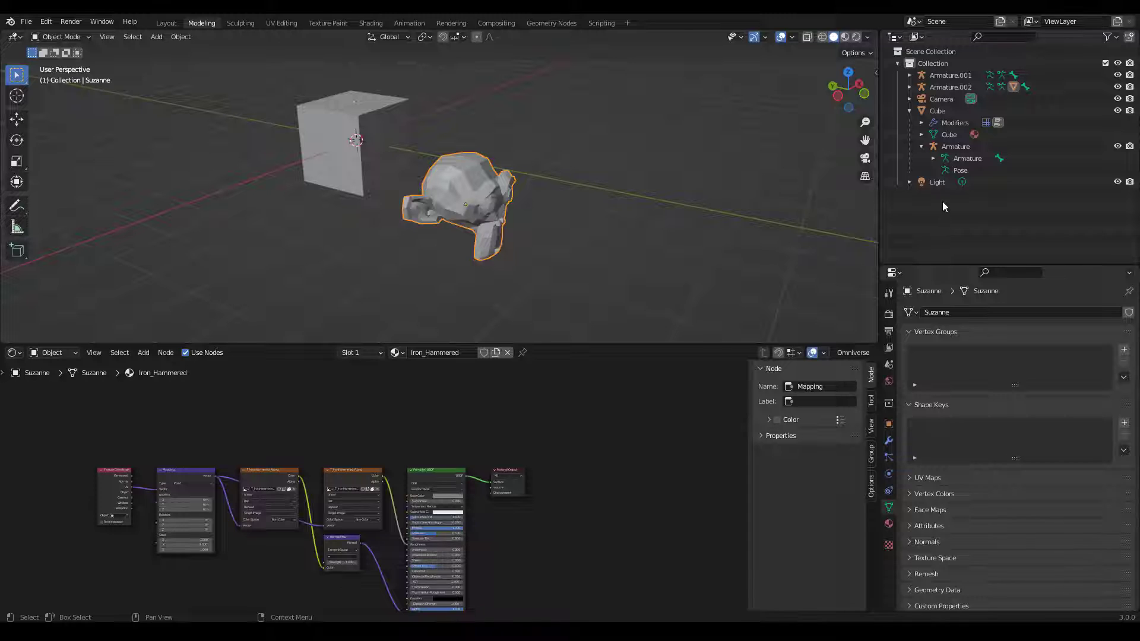
- Mark the Light object in the scene with the Suzanne model as an asset
{"action": "left_click", "coordinate": [941, 183]}
{"action": "right_click", "coordinate": [940, 184]}
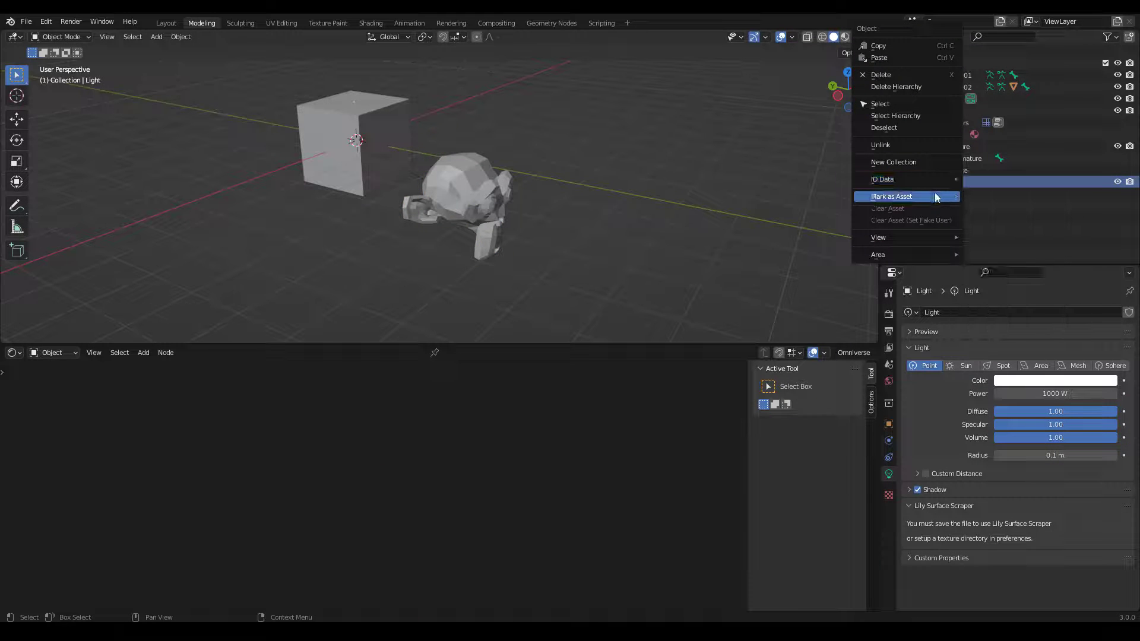
{"action": "left_click", "coordinate": [934, 194]}
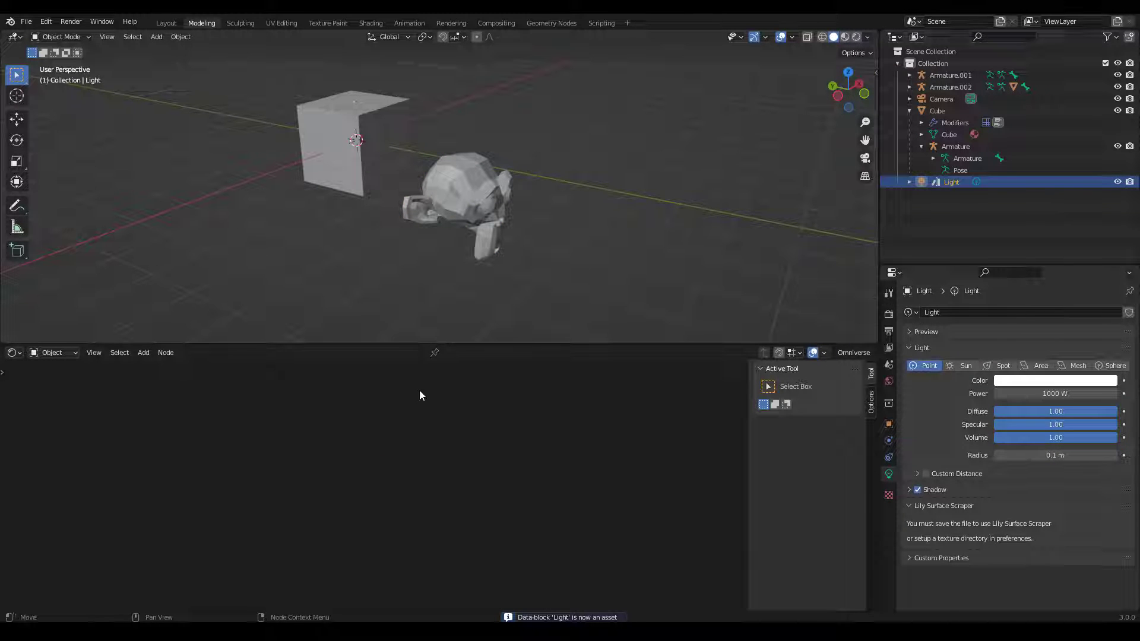
- Mark Suzanne's Iron_Hammered material as an asset from the shader editor
{"action": "key", "text": "ctrl+z"}
{"action": "right_click", "coordinate": [398, 352]}
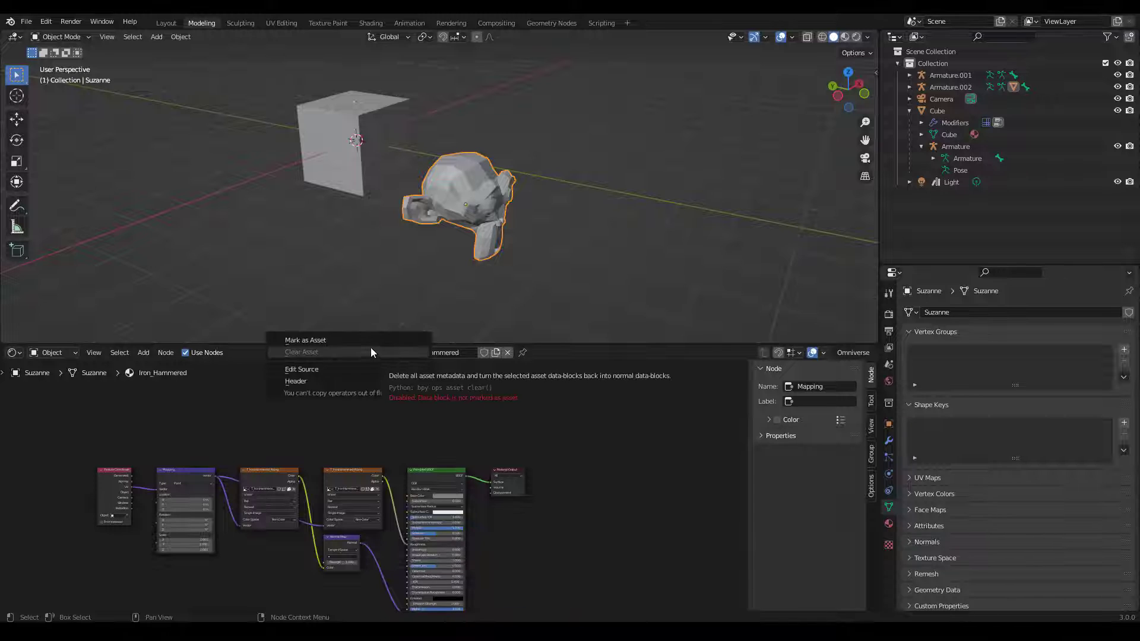
{"action": "left_click", "coordinate": [349, 341]}
- Switch the shader editor to the World shader type and mark the World data-block as an asset
{"action": "left_click", "coordinate": [52, 352]}
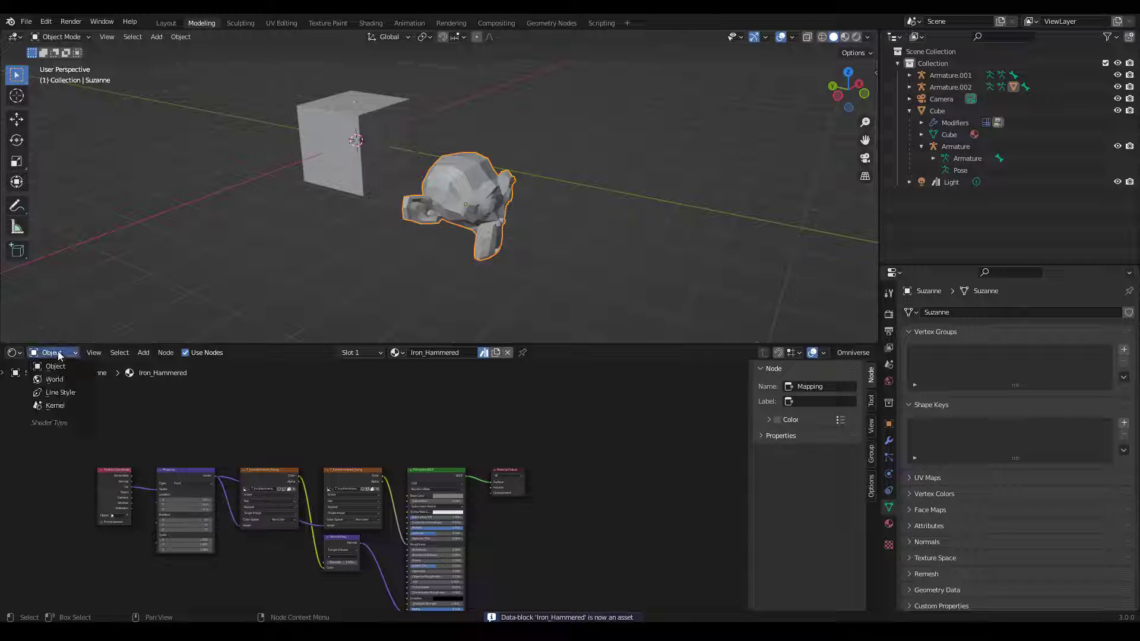
{"action": "left_click", "coordinate": [59, 380]}
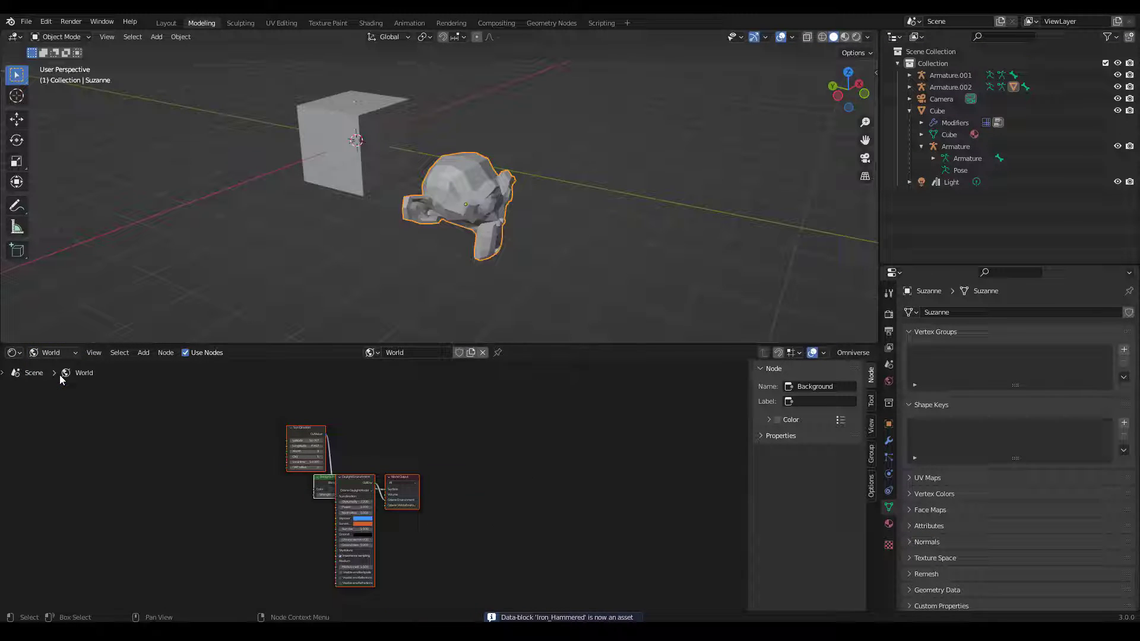
{"action": "right_click", "coordinate": [375, 355]}
{"action": "left_click", "coordinate": [375, 354]}
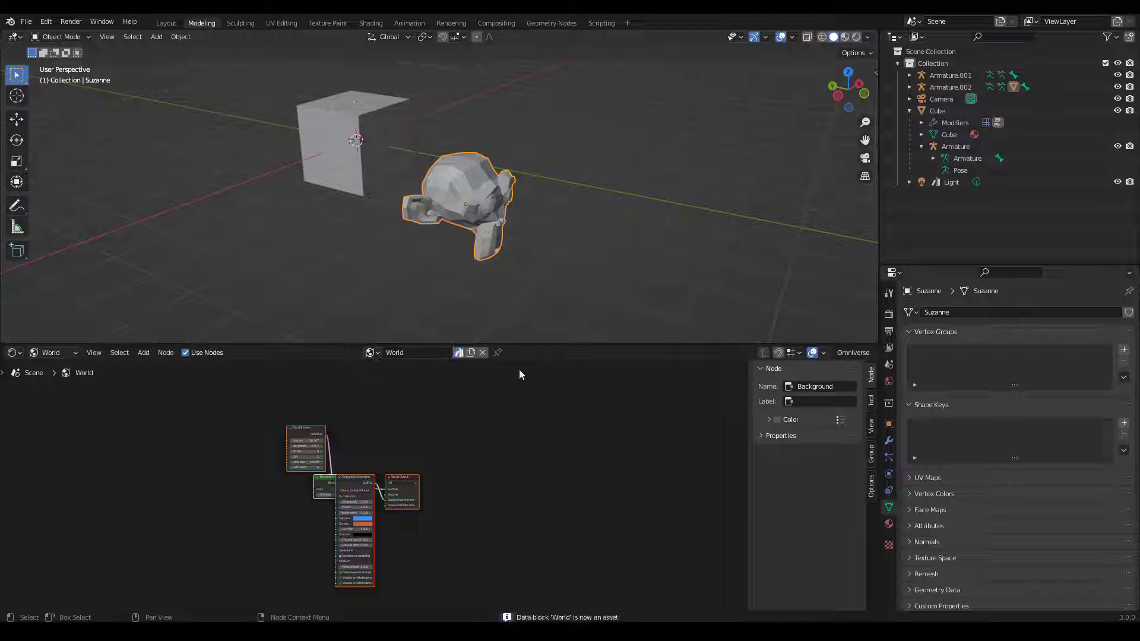